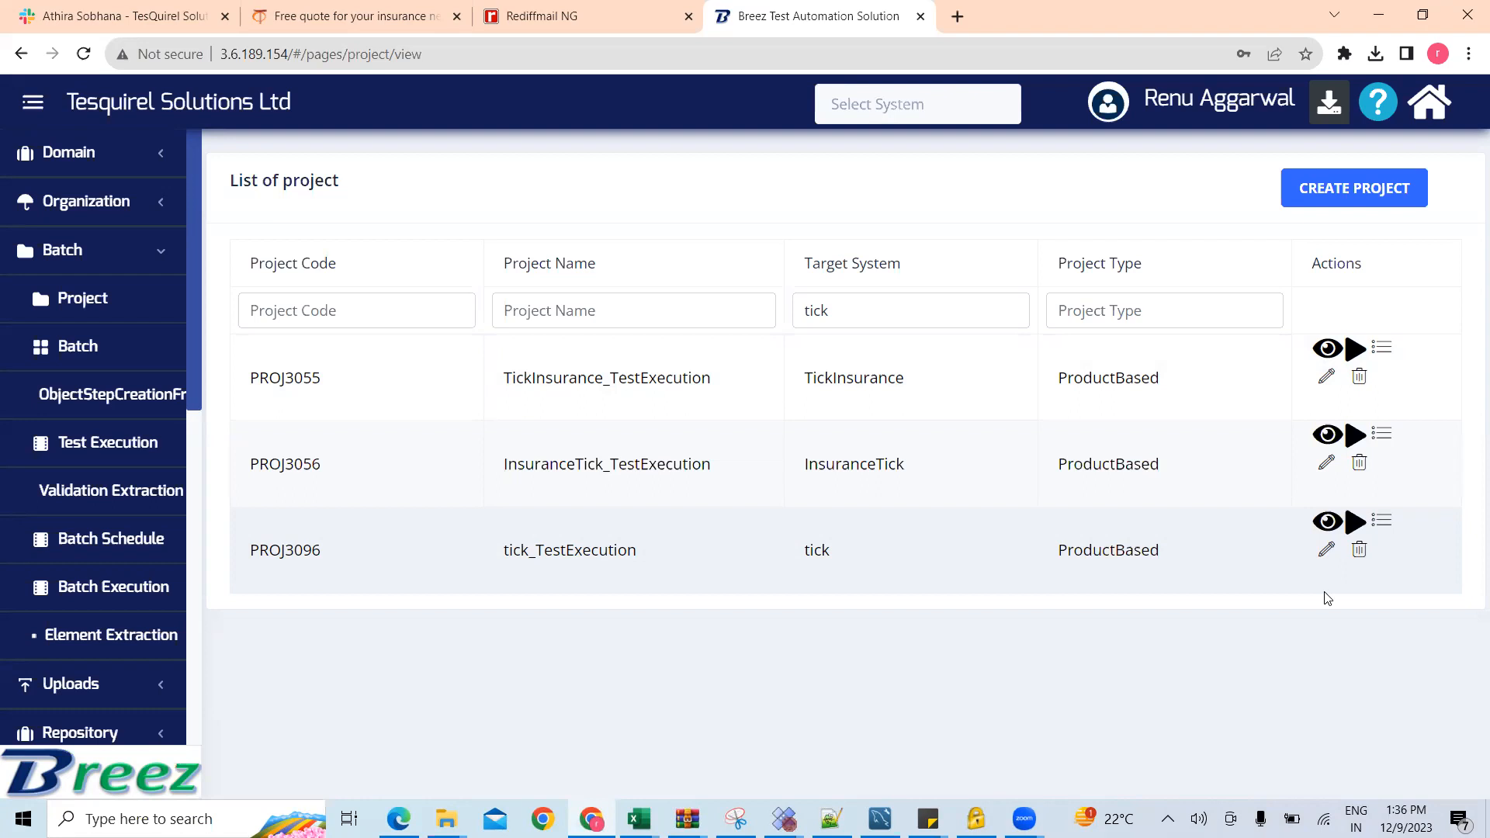
# Step: Copy the Tick Insurance quote page's address and enter it as the URL of a new target system in Breez
pyautogui.click(371, 19)
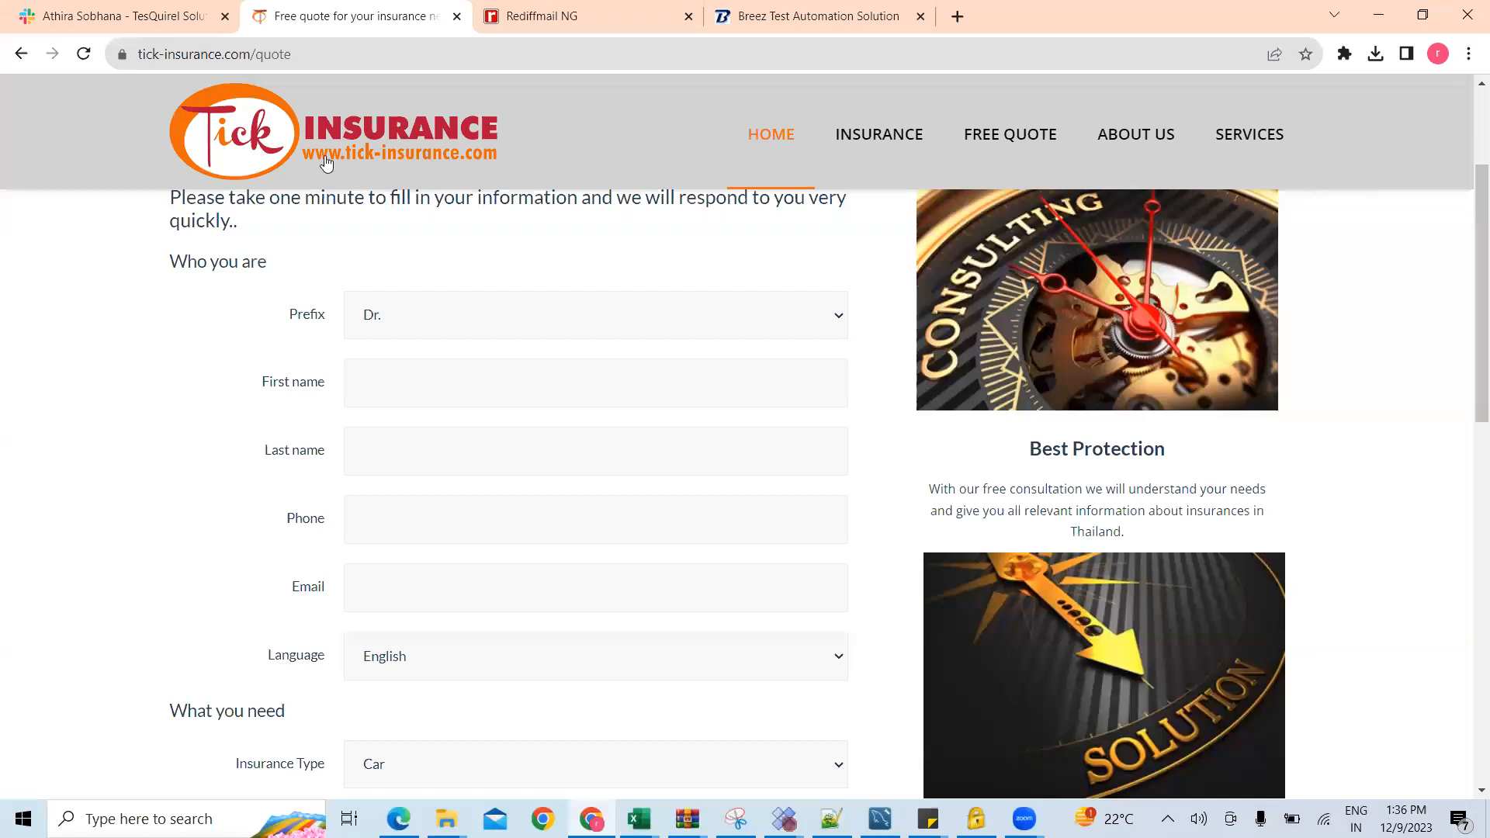
pyautogui.click(344, 58)
pyautogui.hotkey('ctrl', 'c')
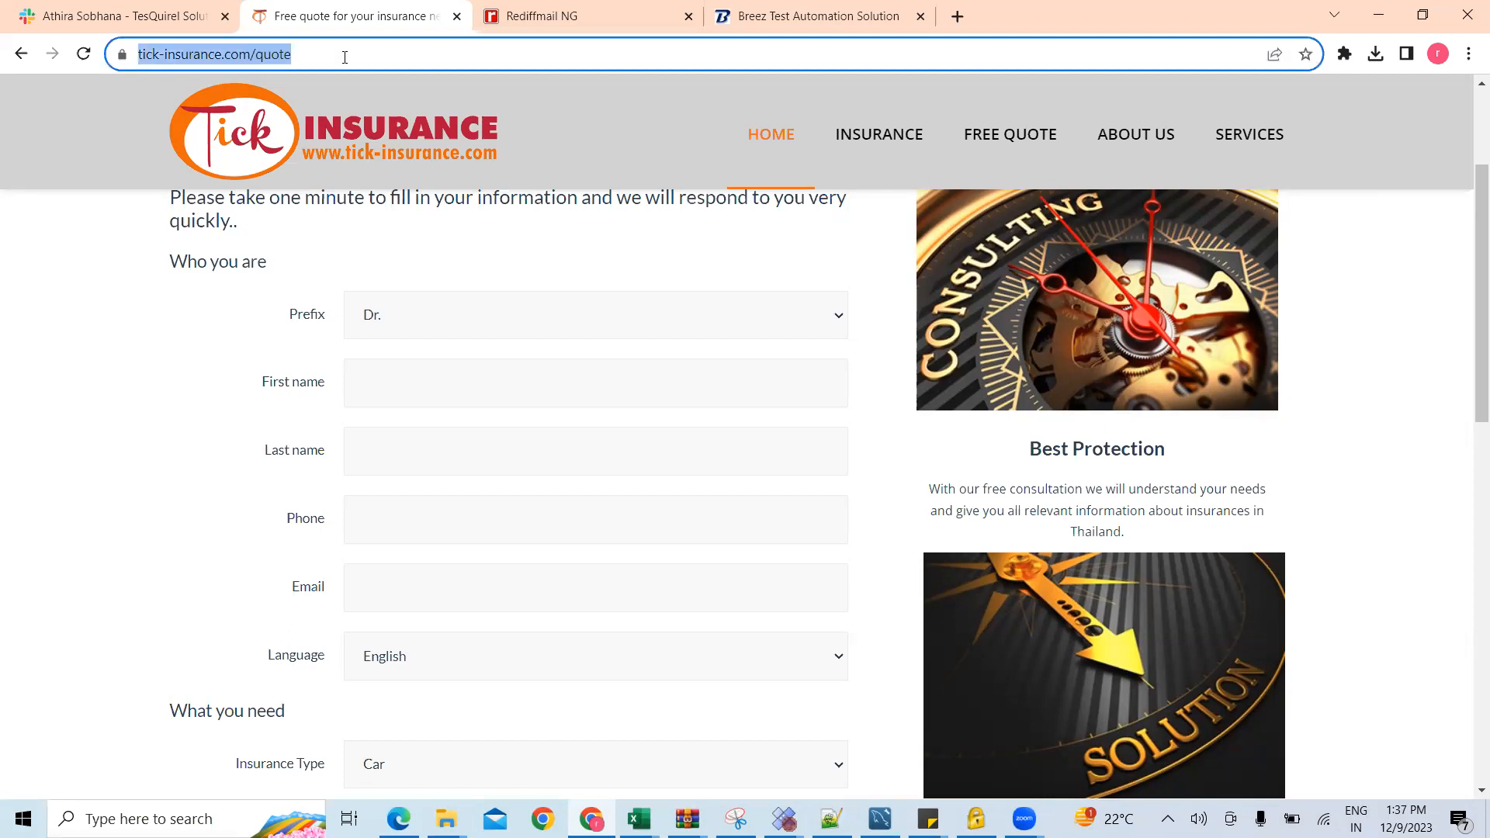
pyautogui.click(778, 17)
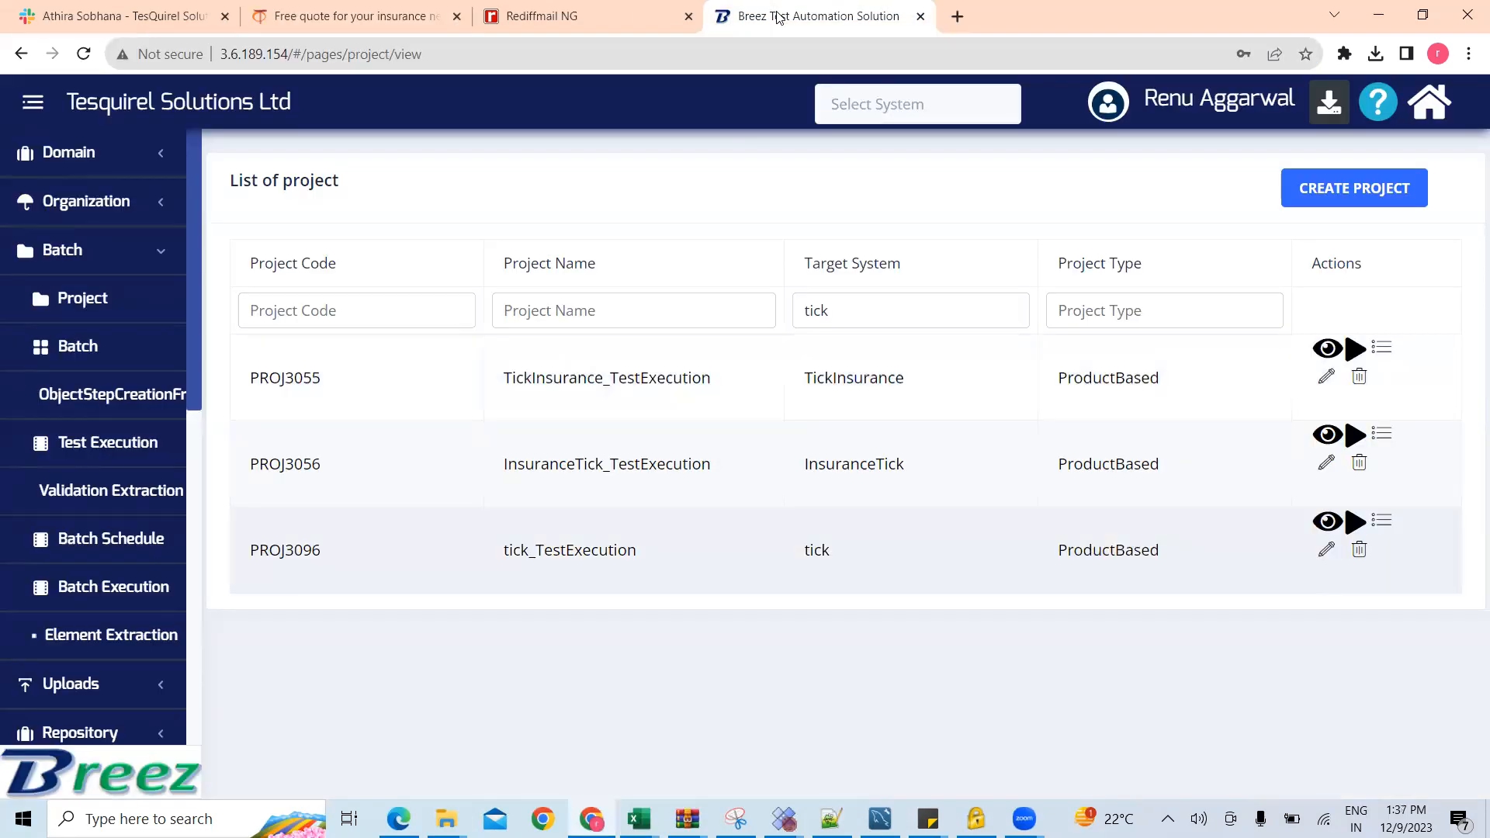
pyautogui.click(63, 253)
pyautogui.click(122, 560)
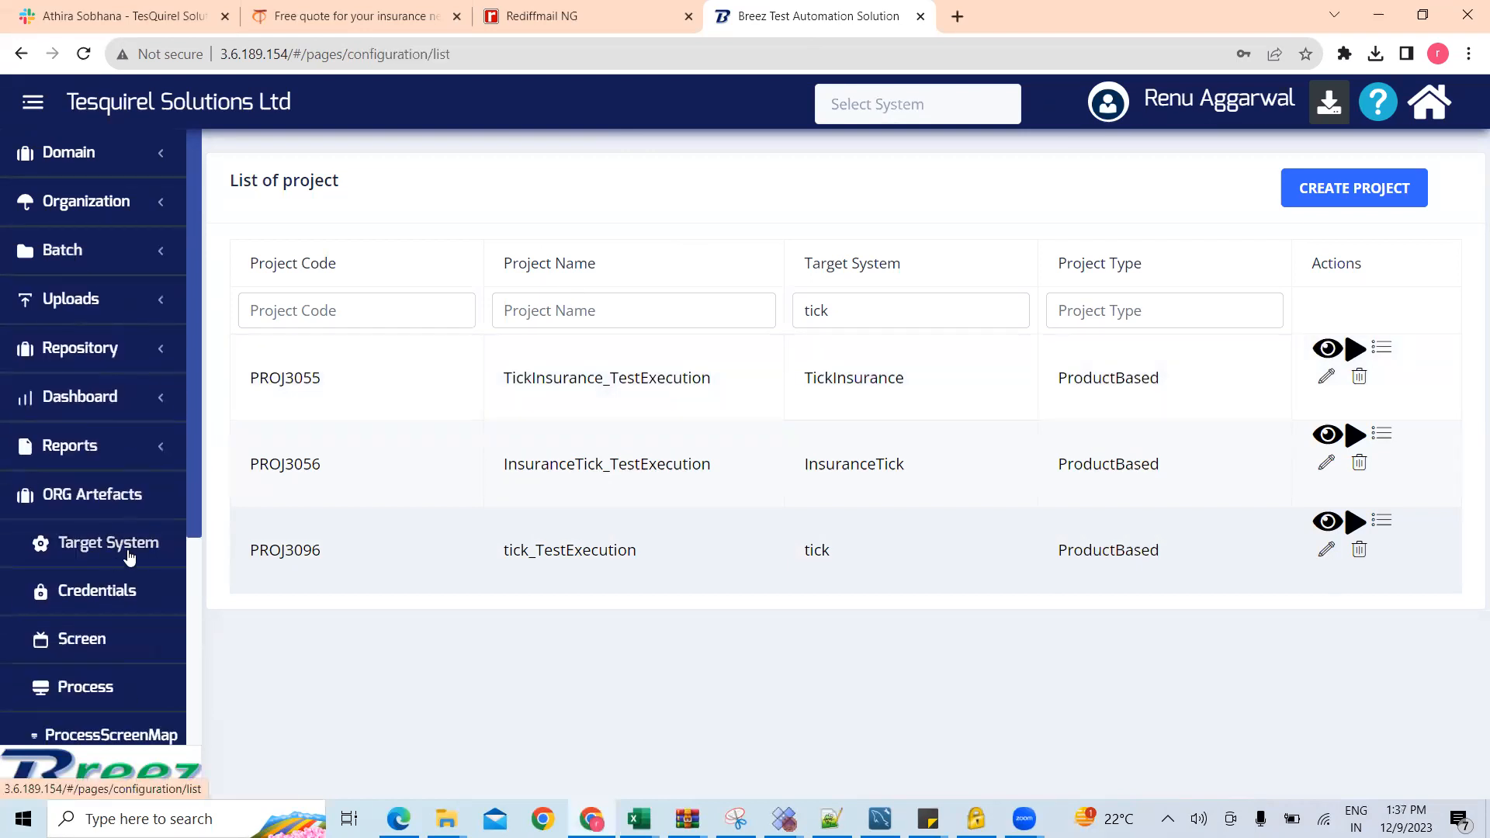
pyautogui.click(1241, 195)
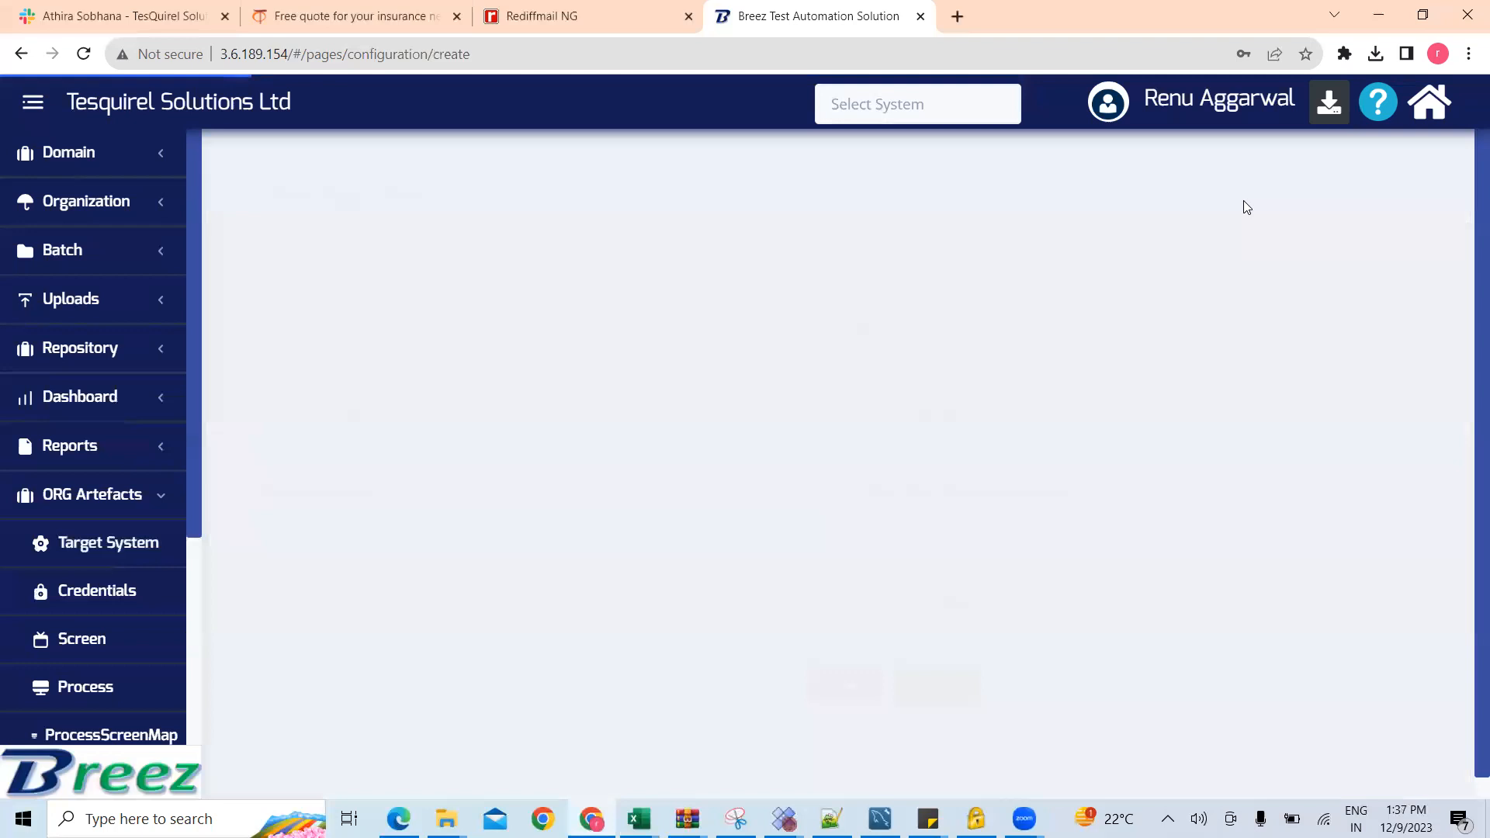
pyautogui.click(910, 366)
pyautogui.hotkey('ctrl', 'v')
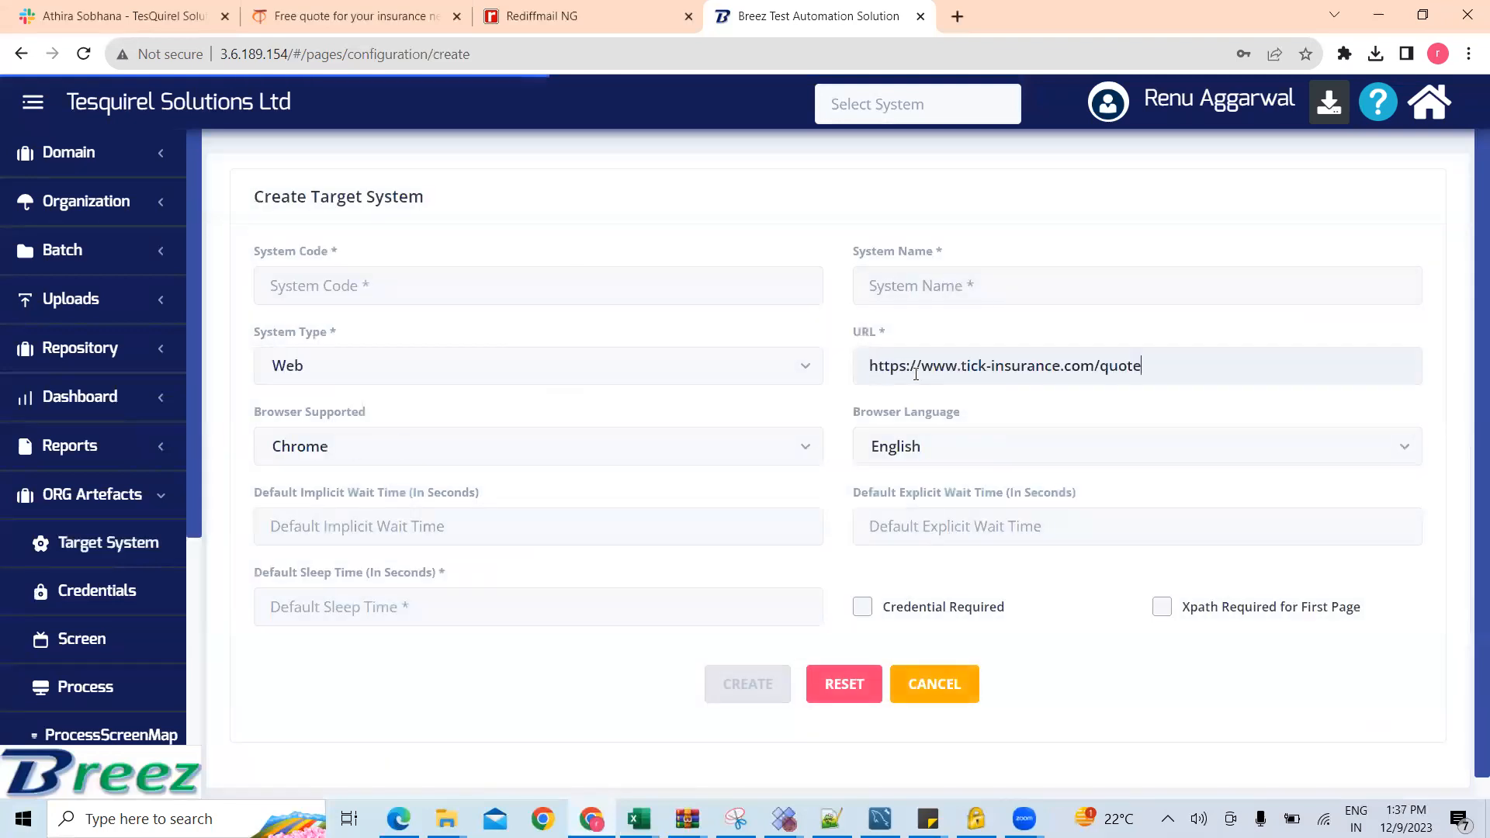
# Step: Set the new target system's code and name to tickinsuranceponlineapp
pyautogui.click(546, 289)
pyautogui.write('tic')
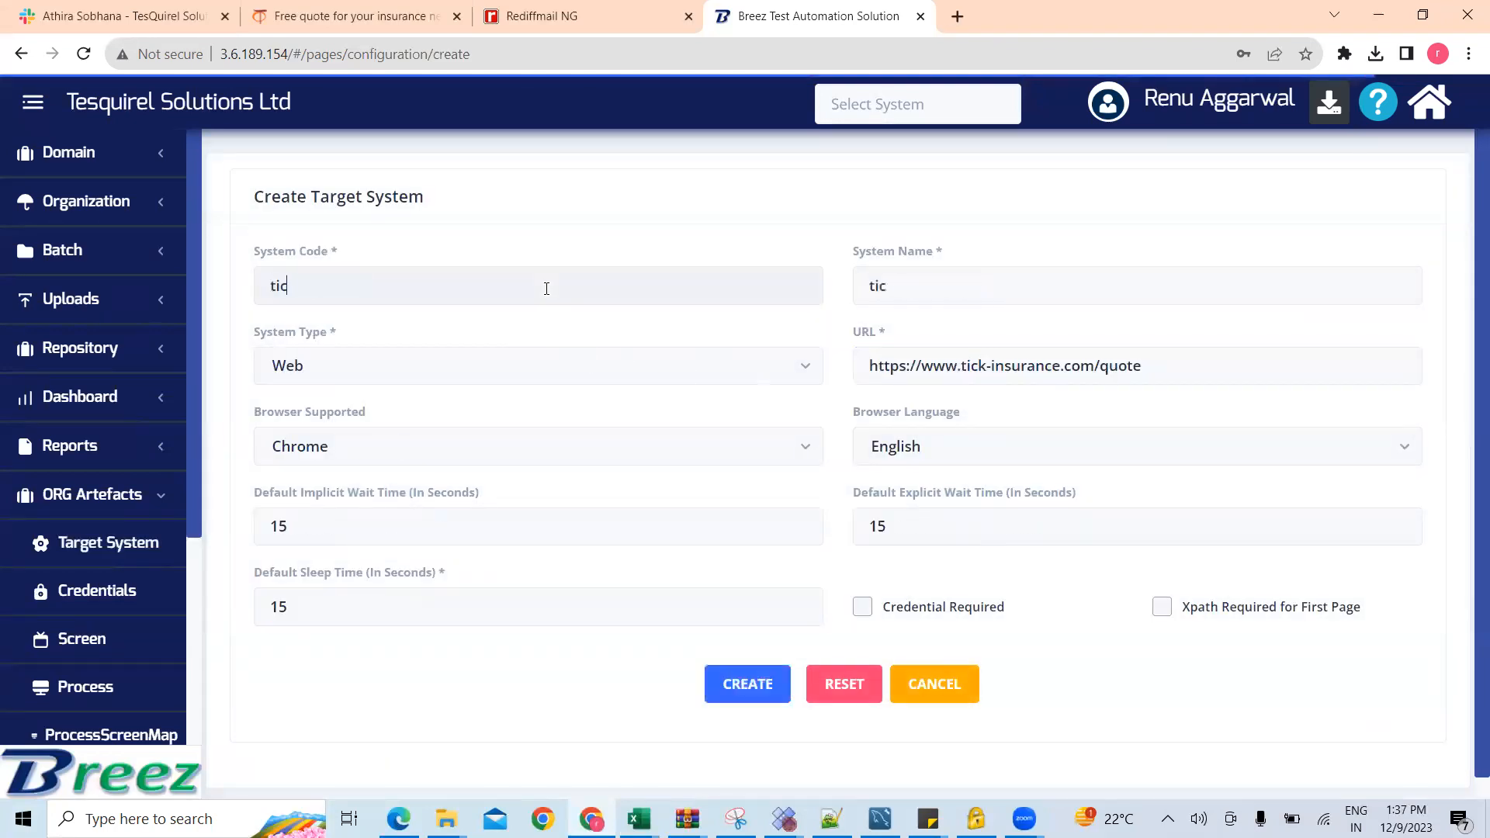
pyautogui.write('kinsur')
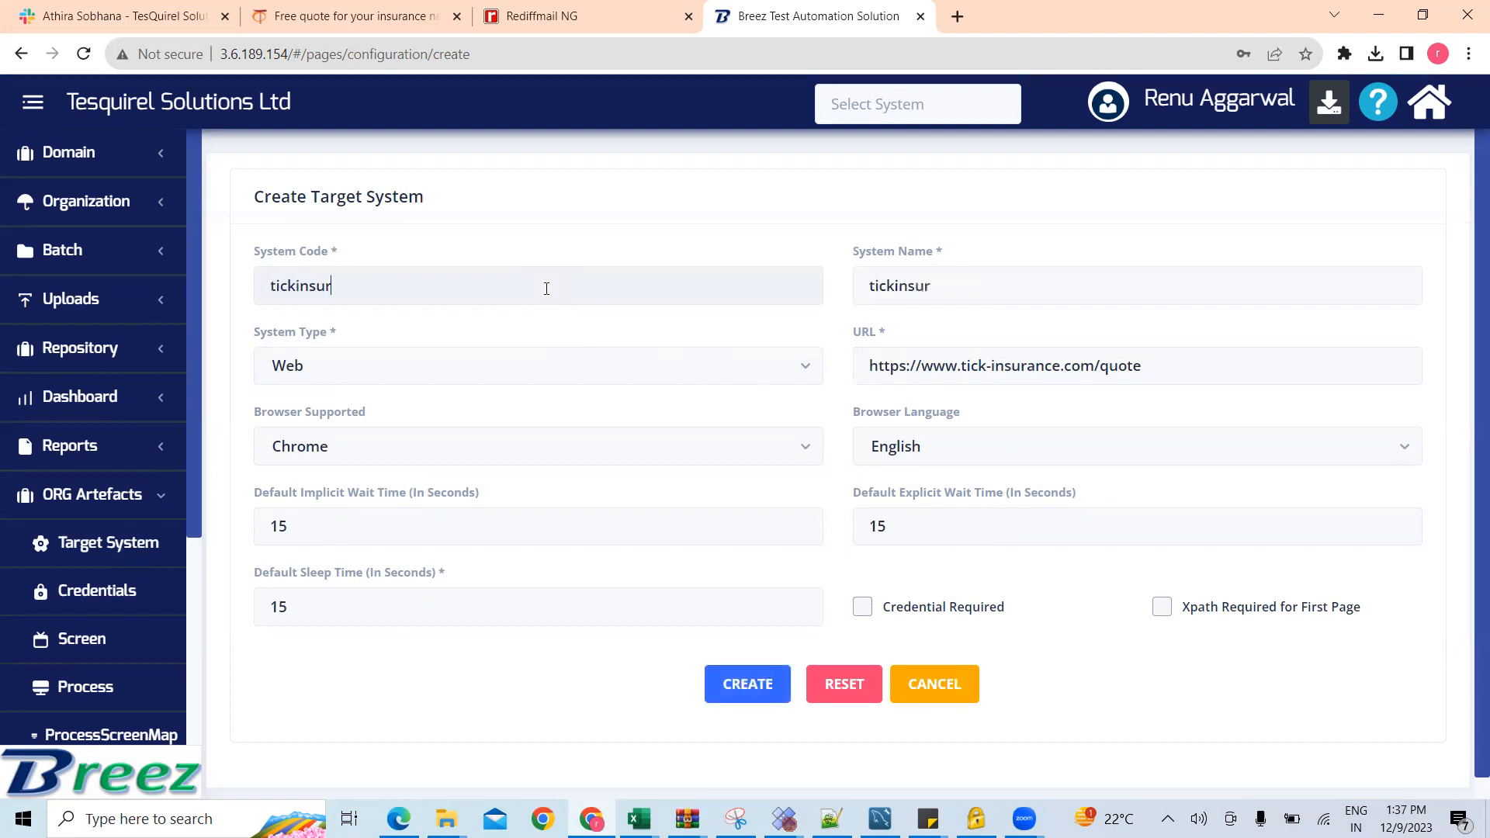
pyautogui.write('anceponlineapp')
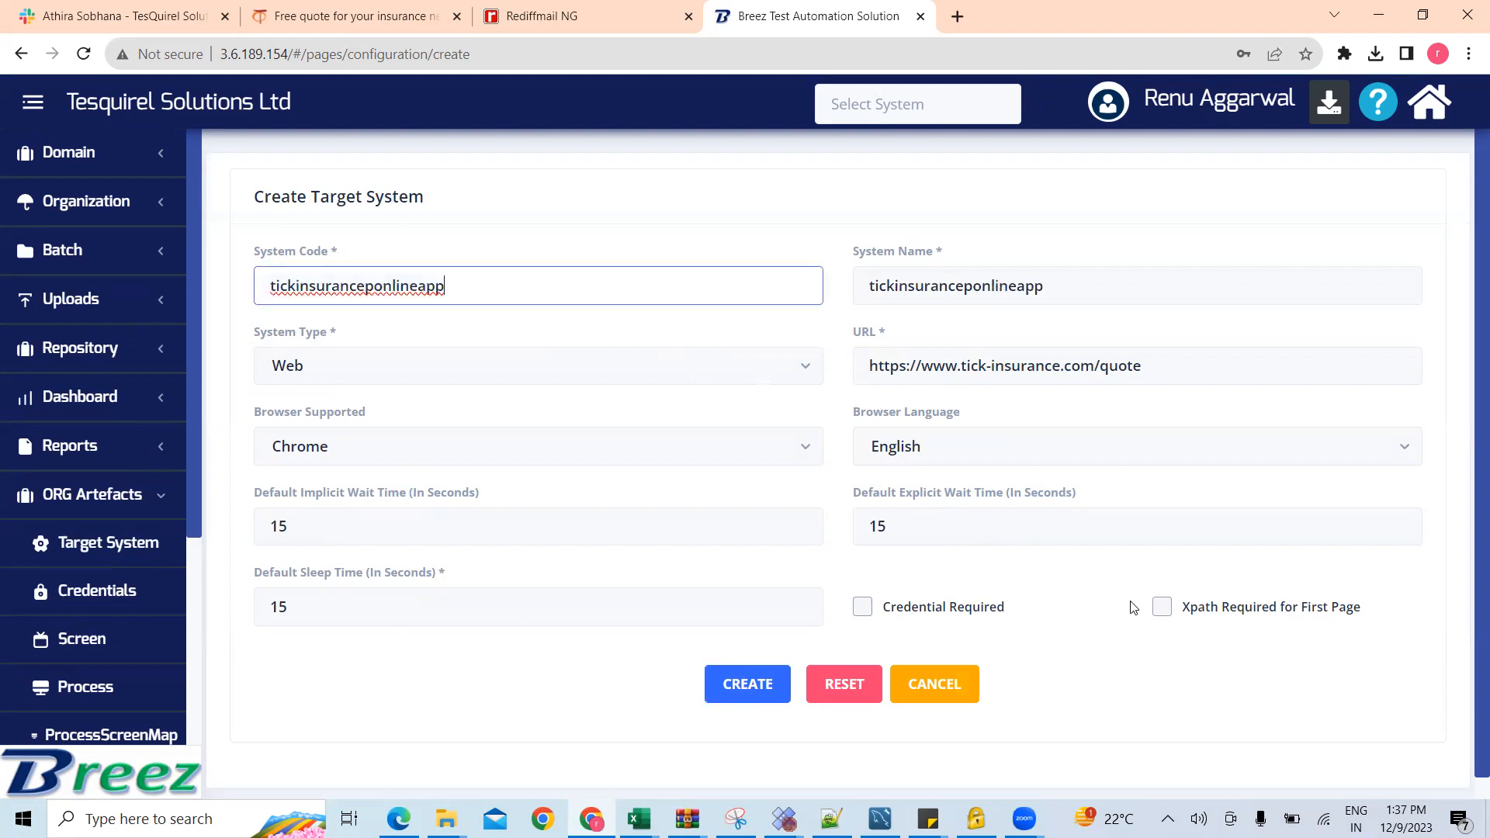
# Step: Enable Xpath Required for First Page and check the Tick Insurance quote form it applies to
pyautogui.click(1162, 606)
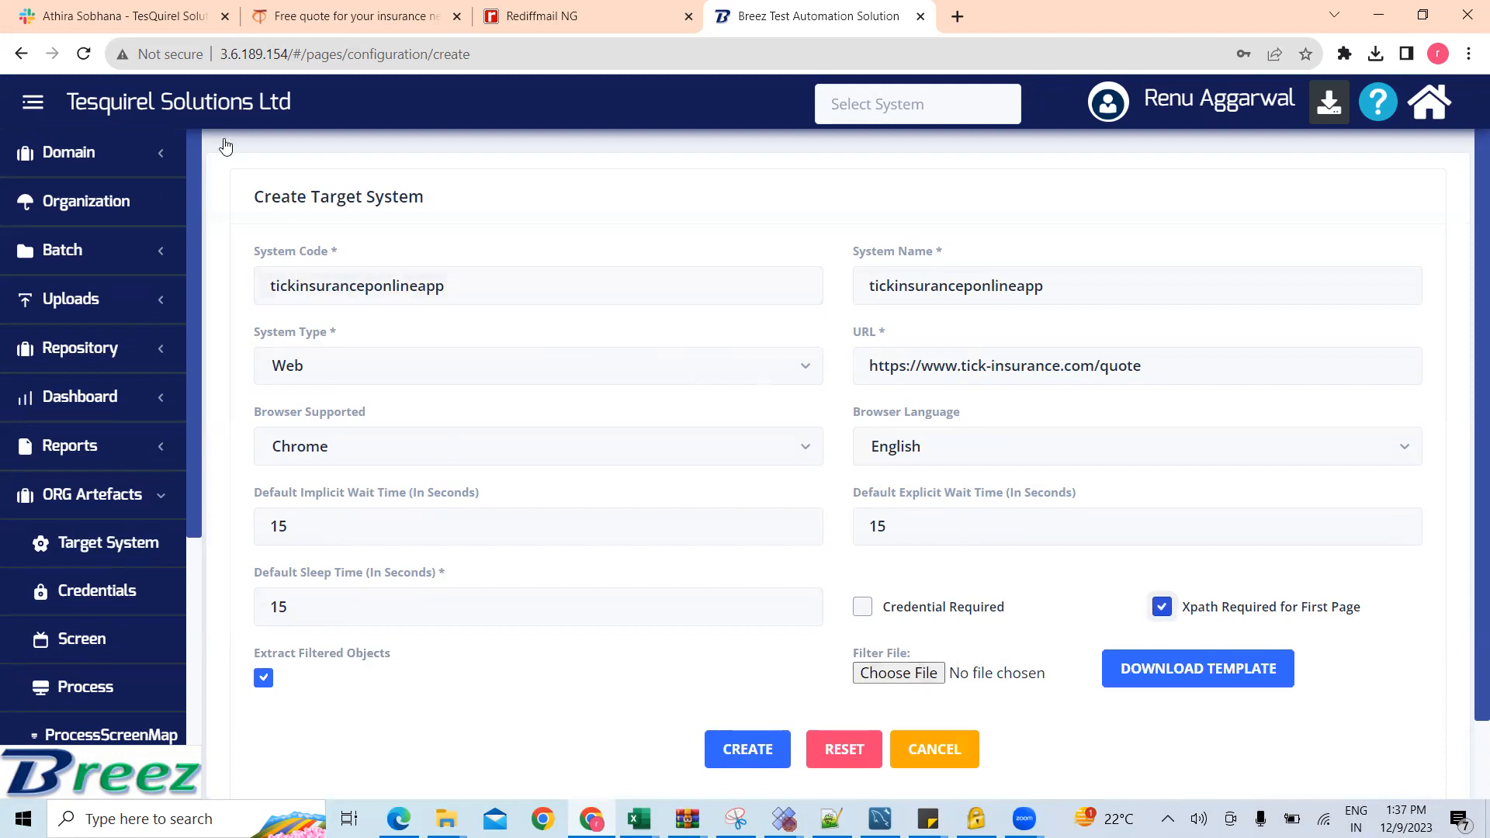
pyautogui.click(400, 14)
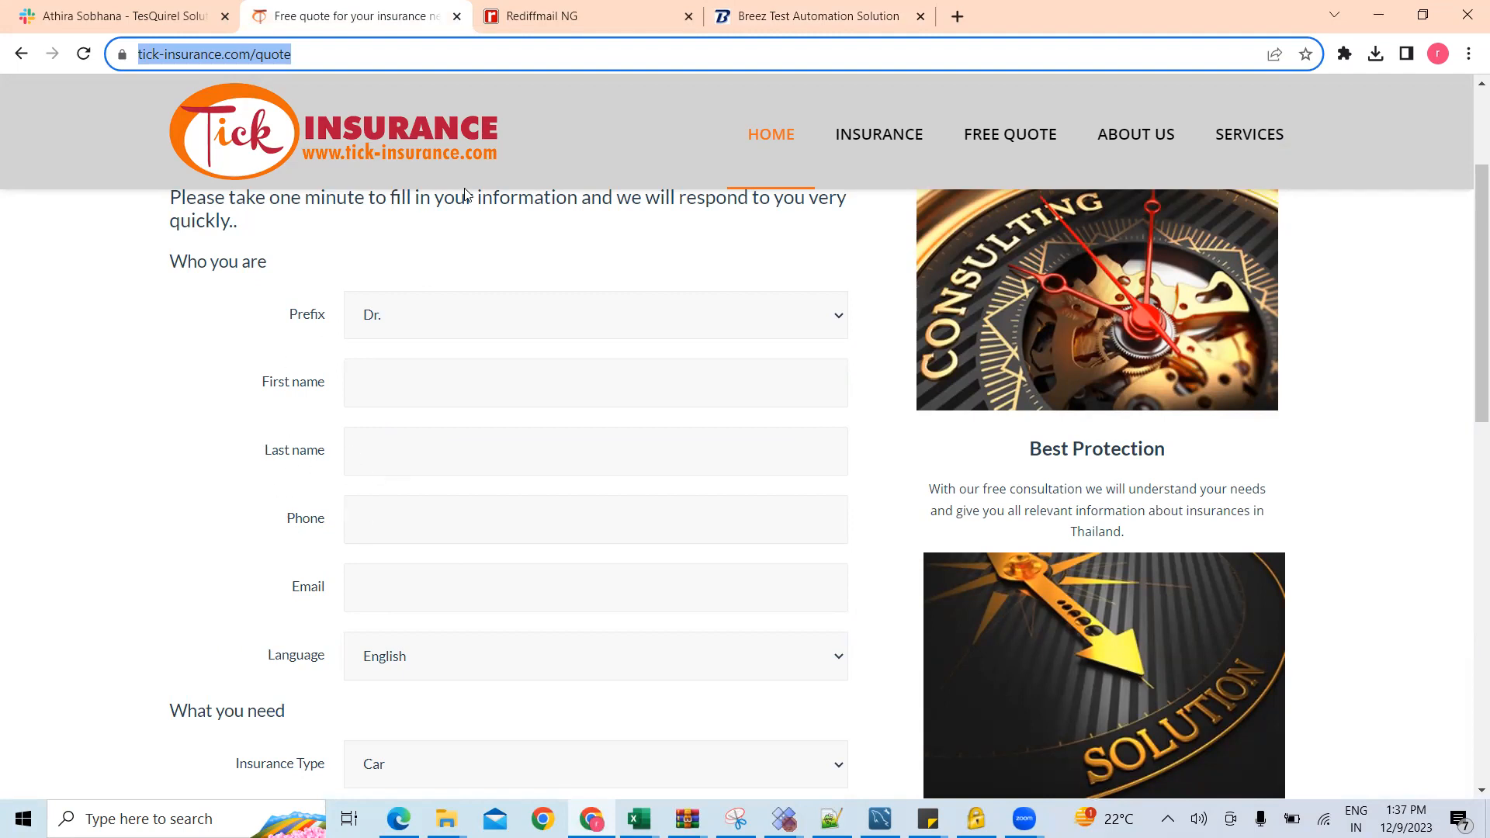
pyautogui.click(784, 21)
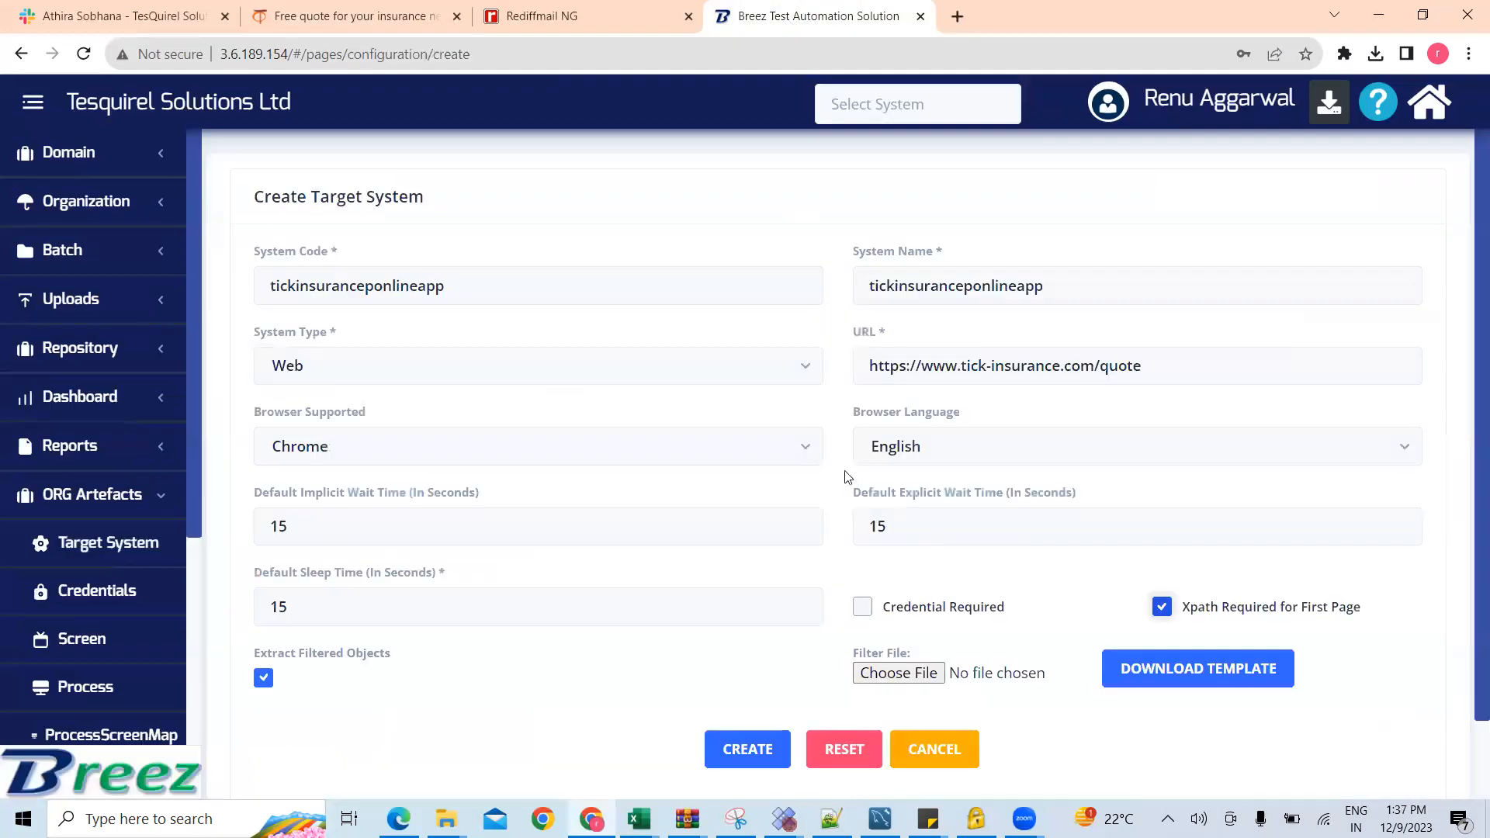
# Step: Attach Tick Filter.xlsx as the filter file and create the target system
pyautogui.click(903, 675)
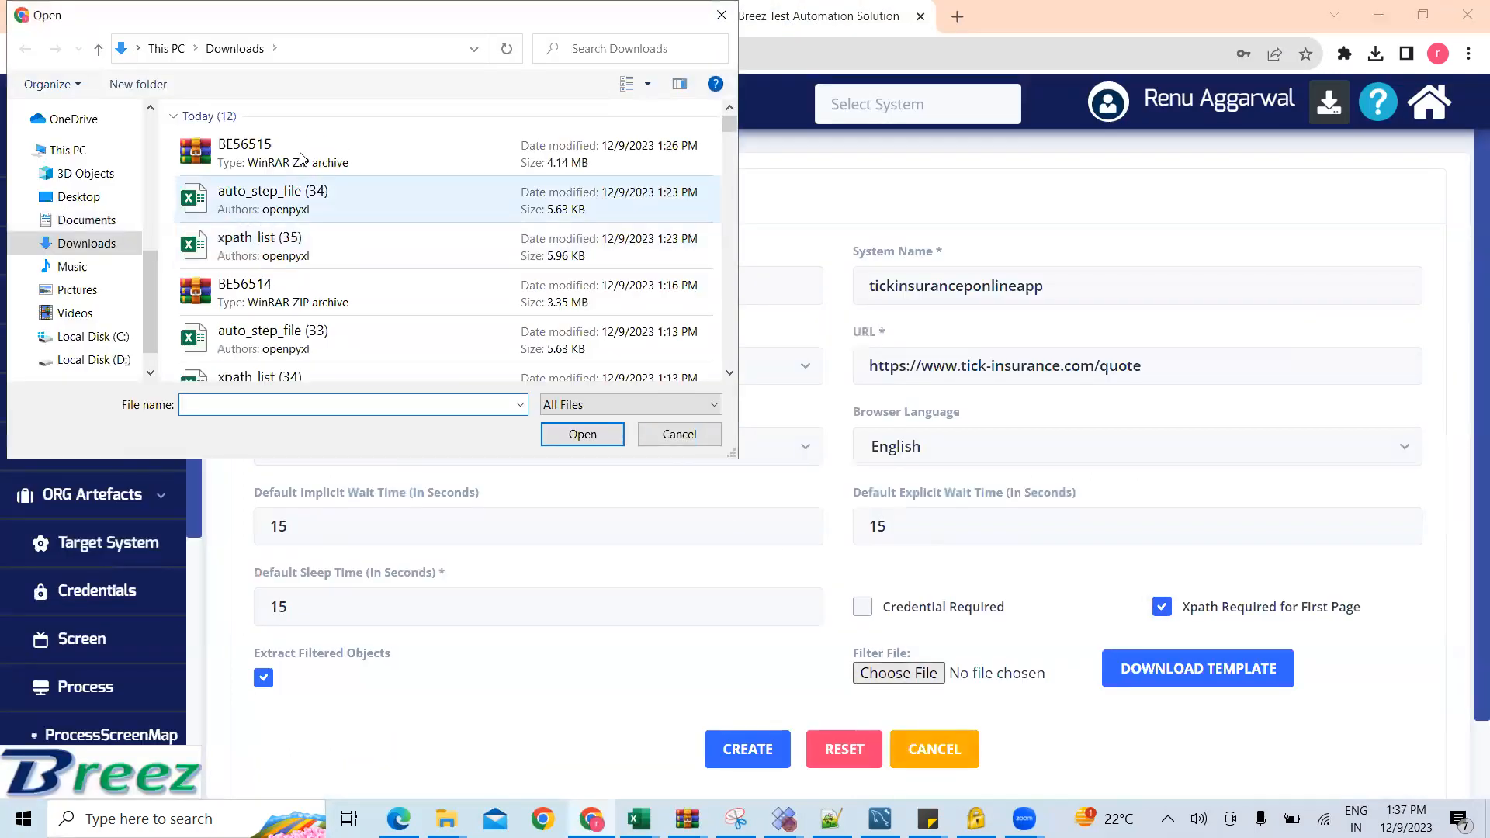
pyautogui.click(262, 235)
pyautogui.press('t')
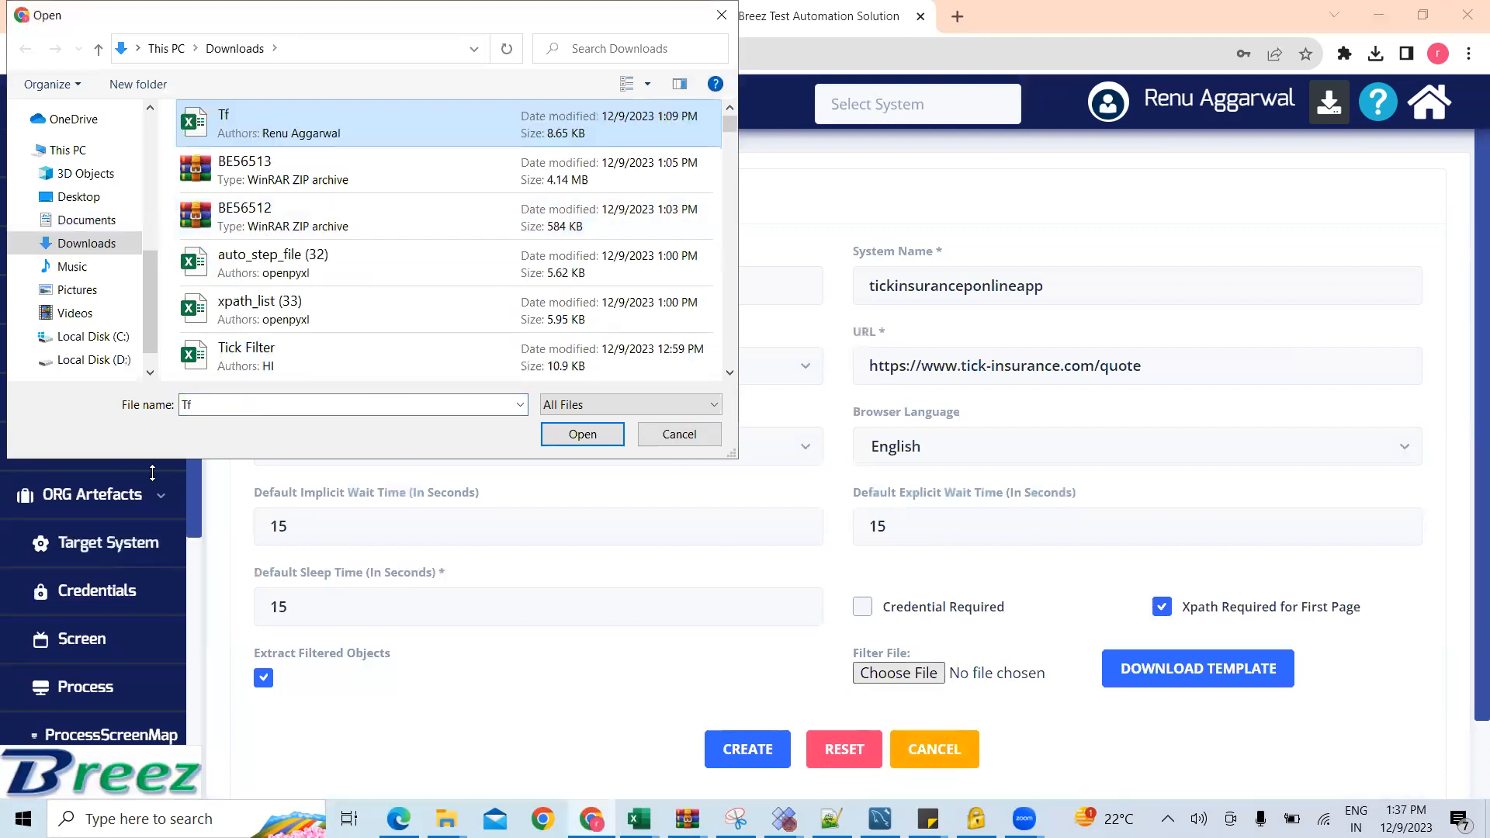
pyautogui.click(300, 365)
pyautogui.click(604, 443)
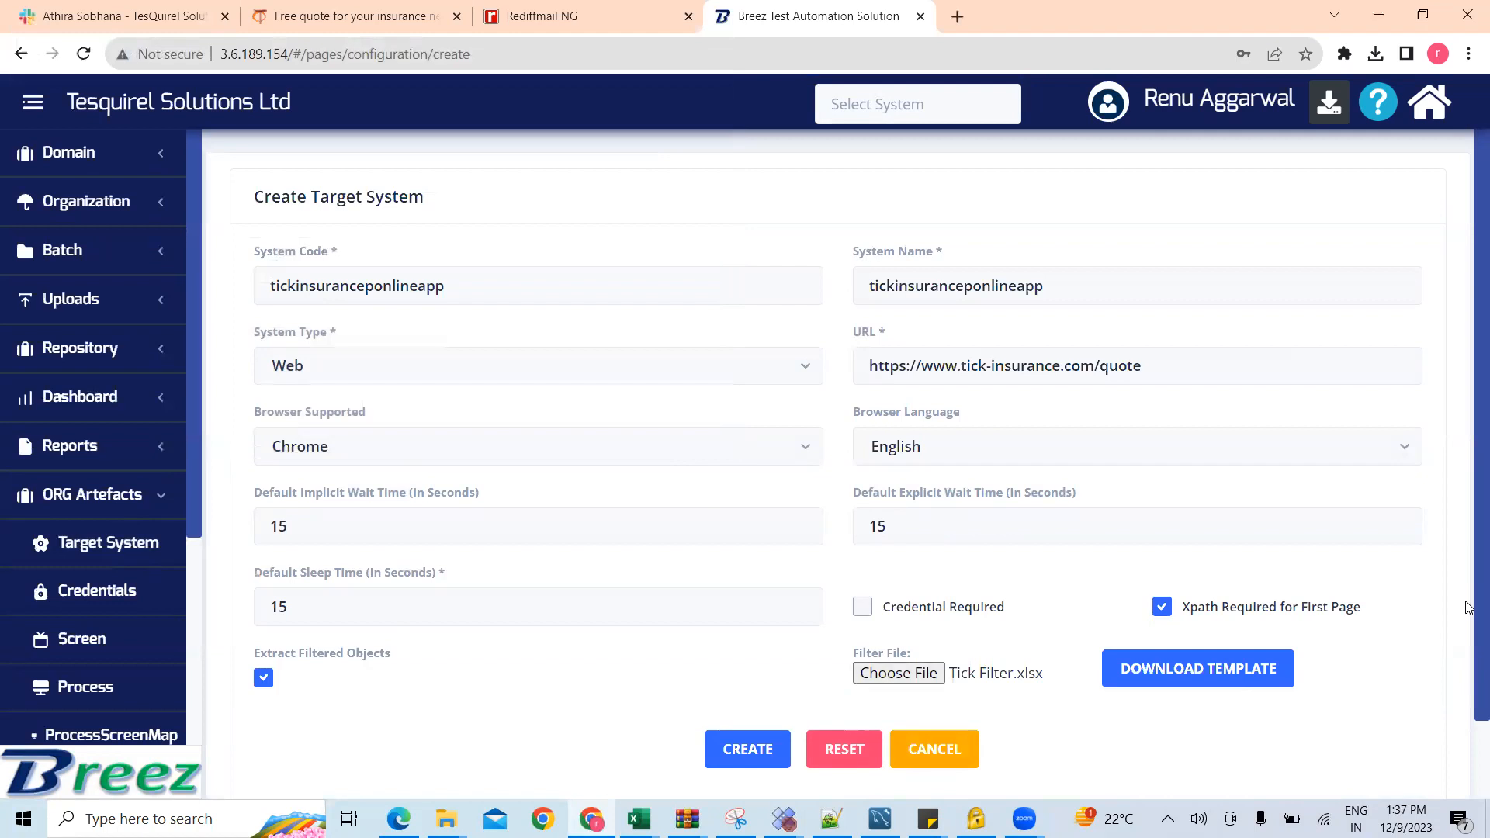
pyautogui.scroll(-1, 1468, 608)
pyautogui.press('Return')
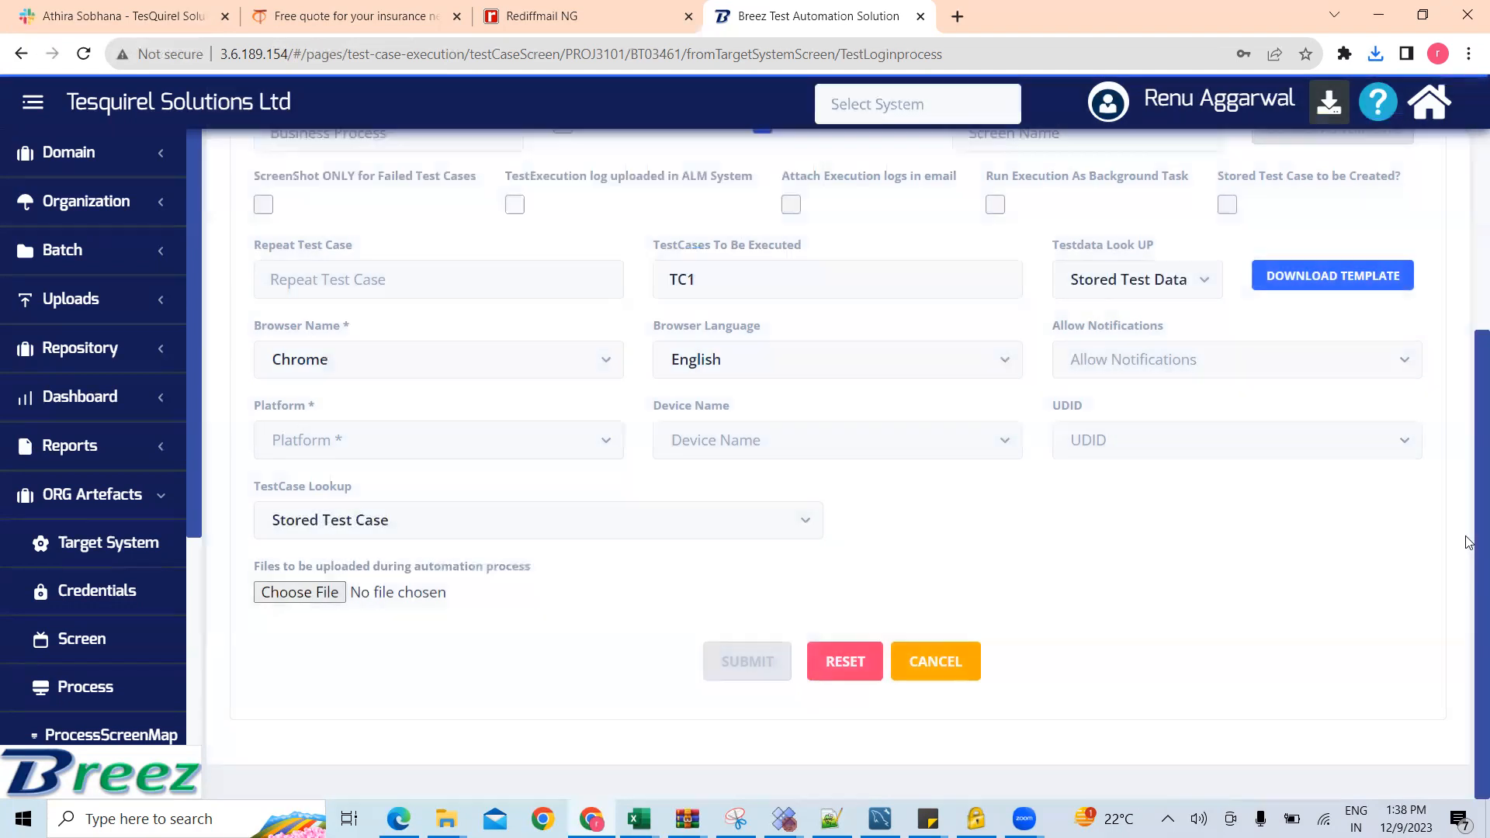
# Step: In the batch test execution form, set the target system's user name to "username" and the test data look-up to Enter TestData in UI
pyautogui.scroll(3, 1468, 370)
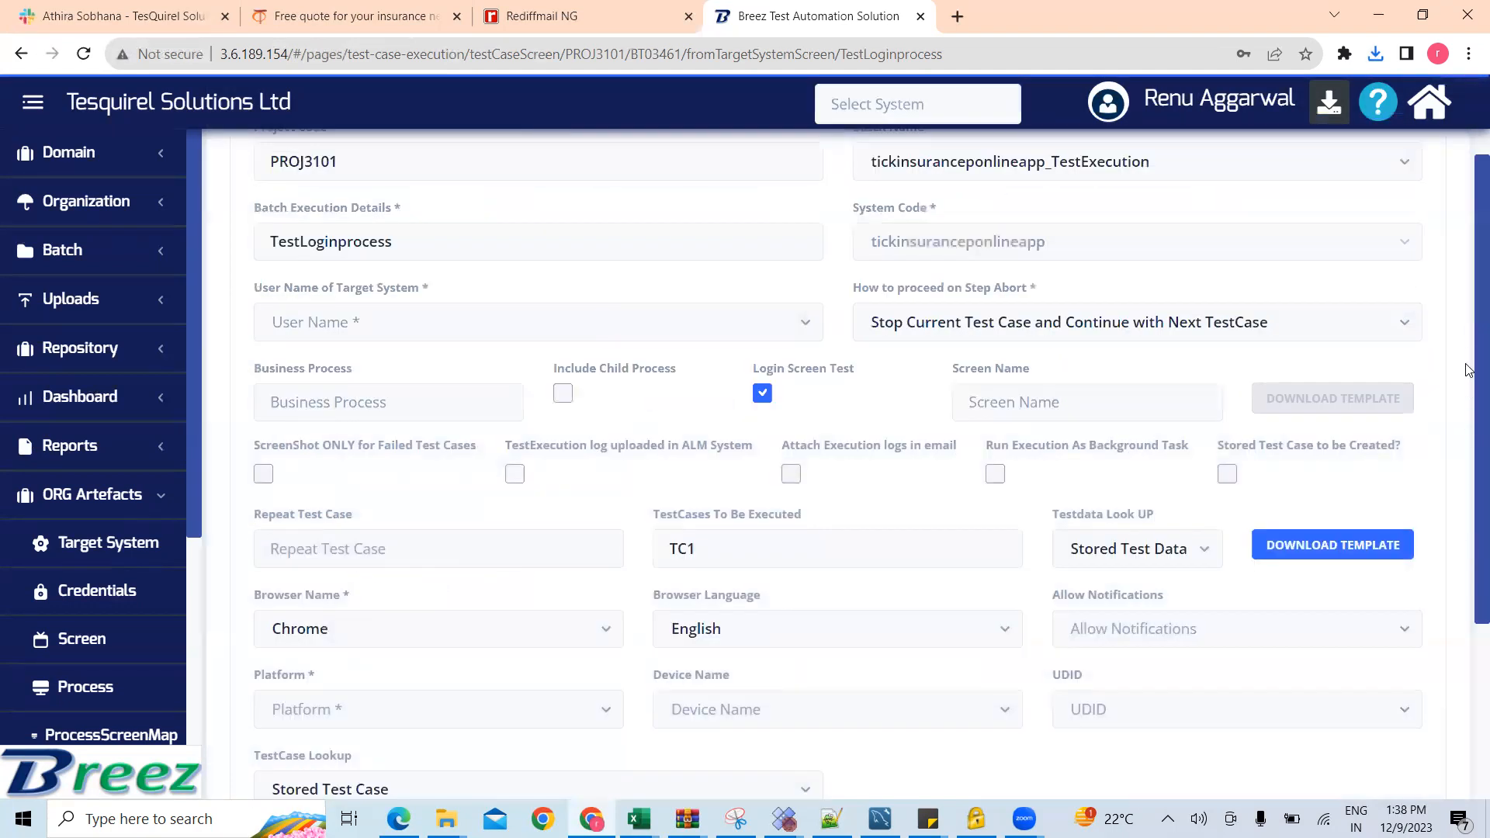
pyautogui.scroll(1, 1468, 310)
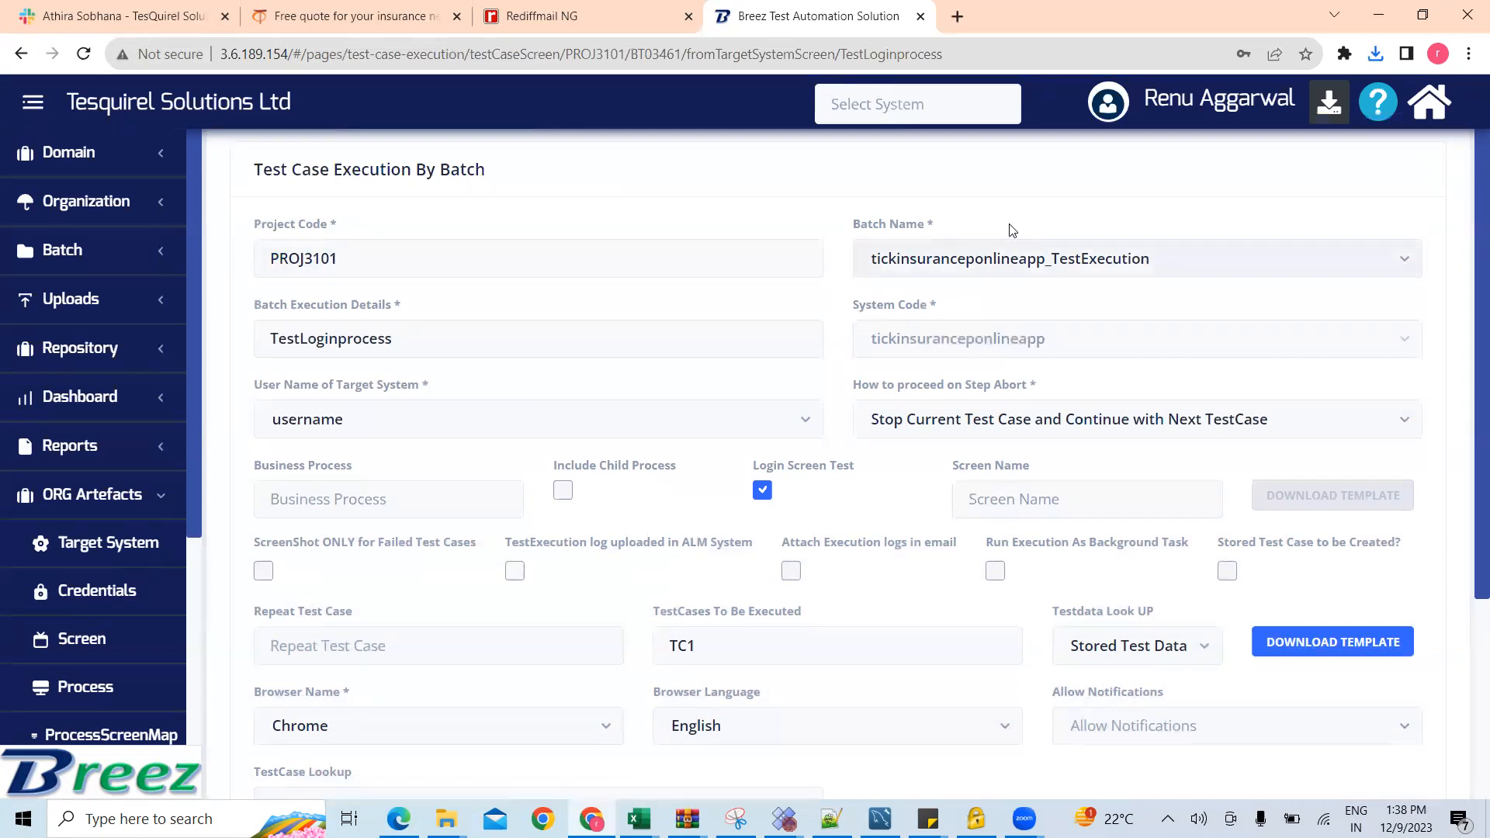
pyautogui.scroll(-3, 987, 431)
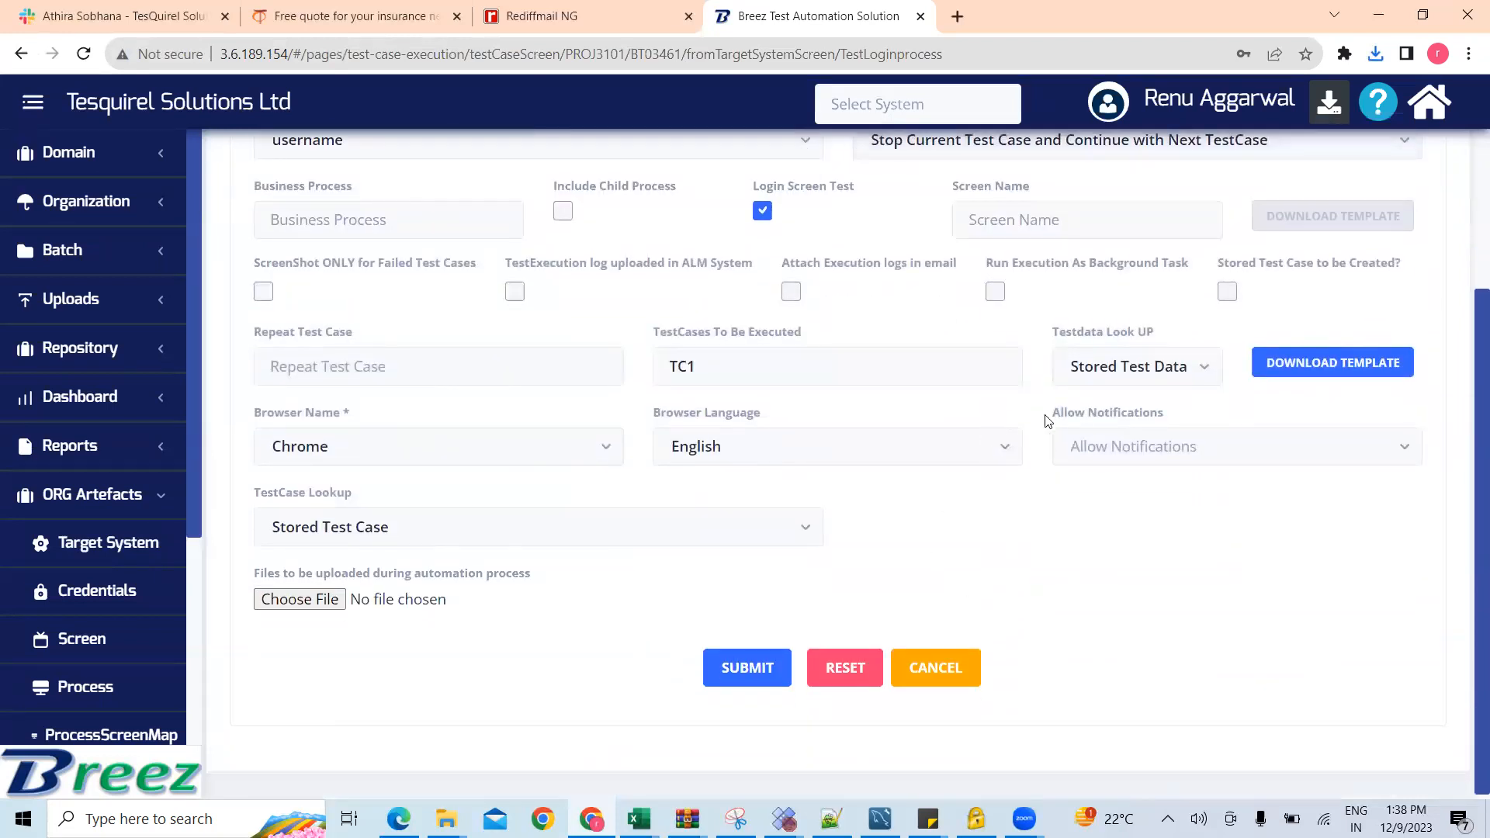
pyautogui.click(1129, 376)
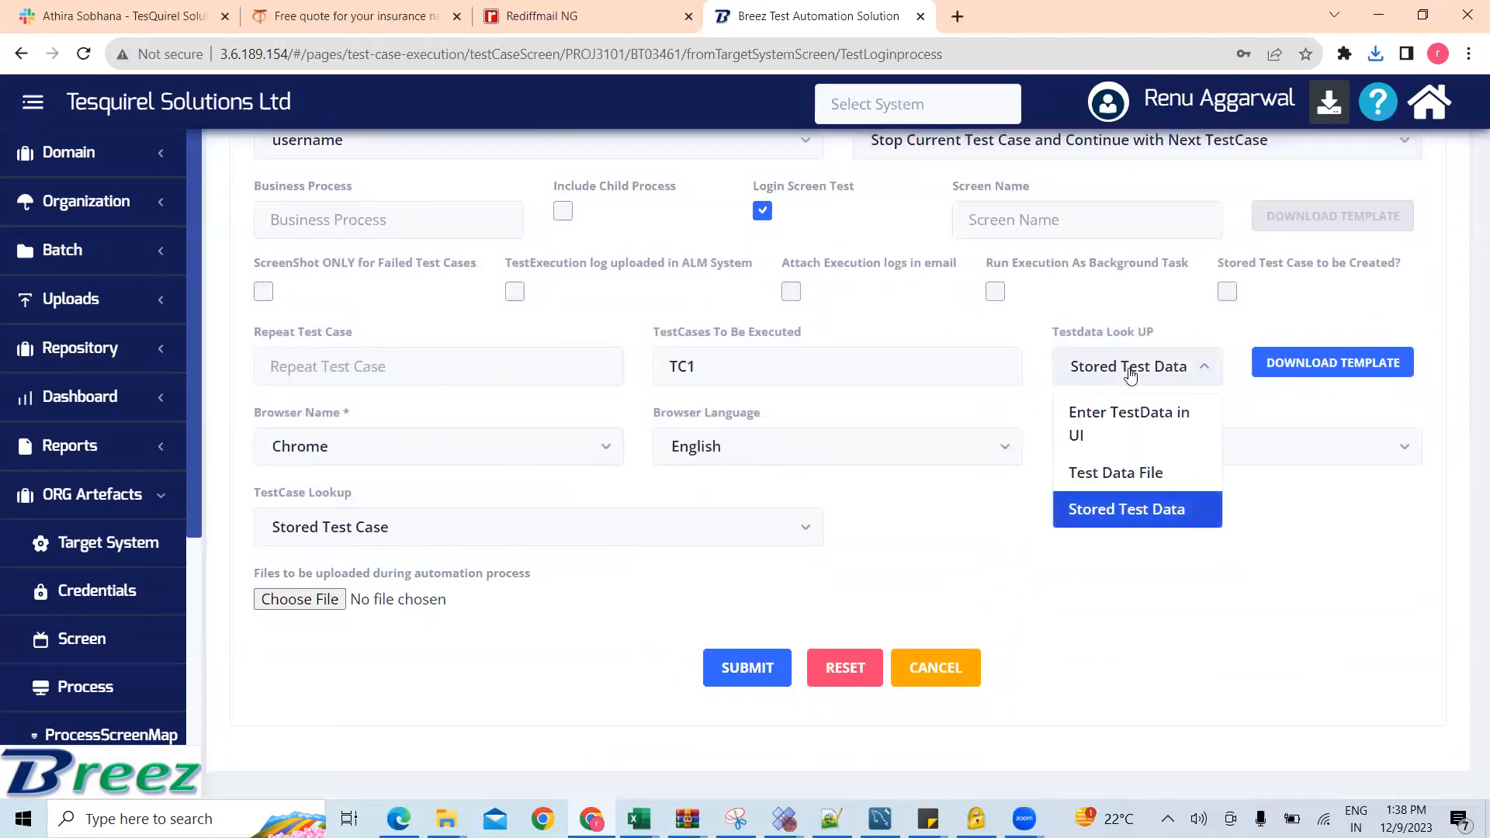
pyautogui.click(1117, 425)
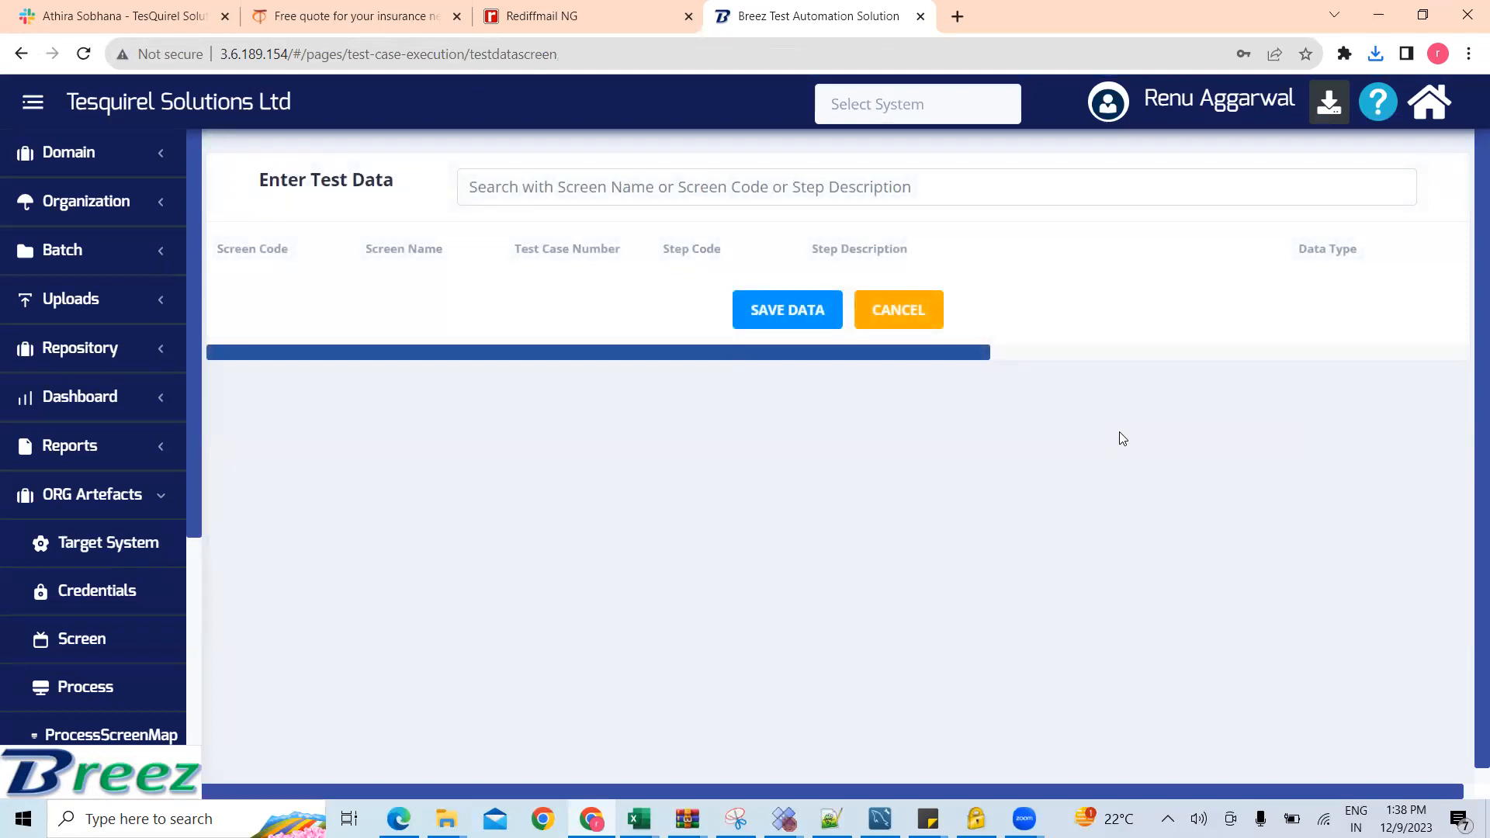
# Step: Filter the test data steps by "a" and set the data of the quote prefix dropdown step to "Mr."
pyautogui.click(1117, 185)
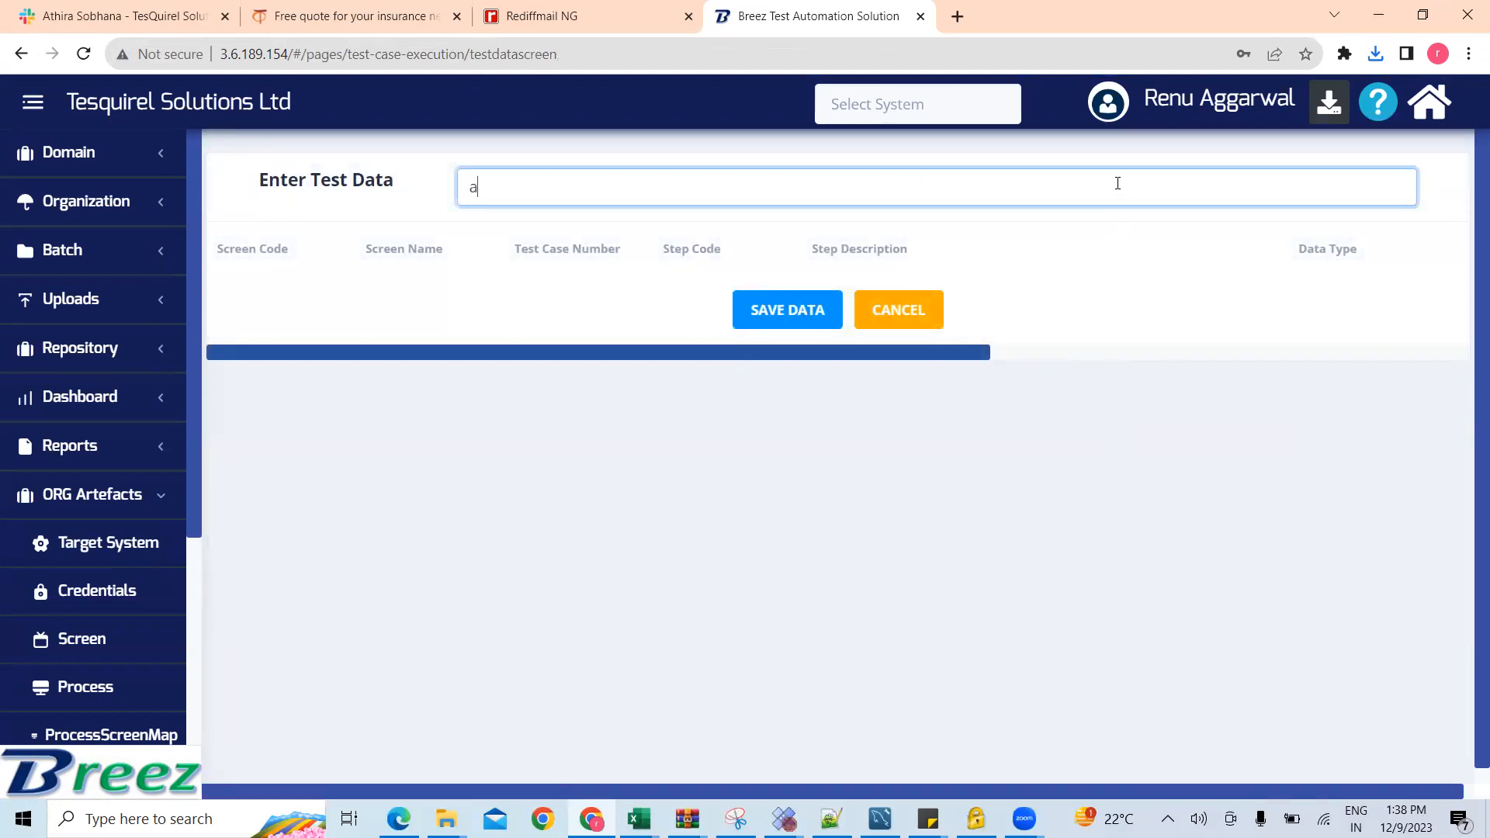
pyautogui.write('a')
pyautogui.moveTo(979, 689); pyautogui.dragTo(1257, 690)
pyautogui.click(1099, 295)
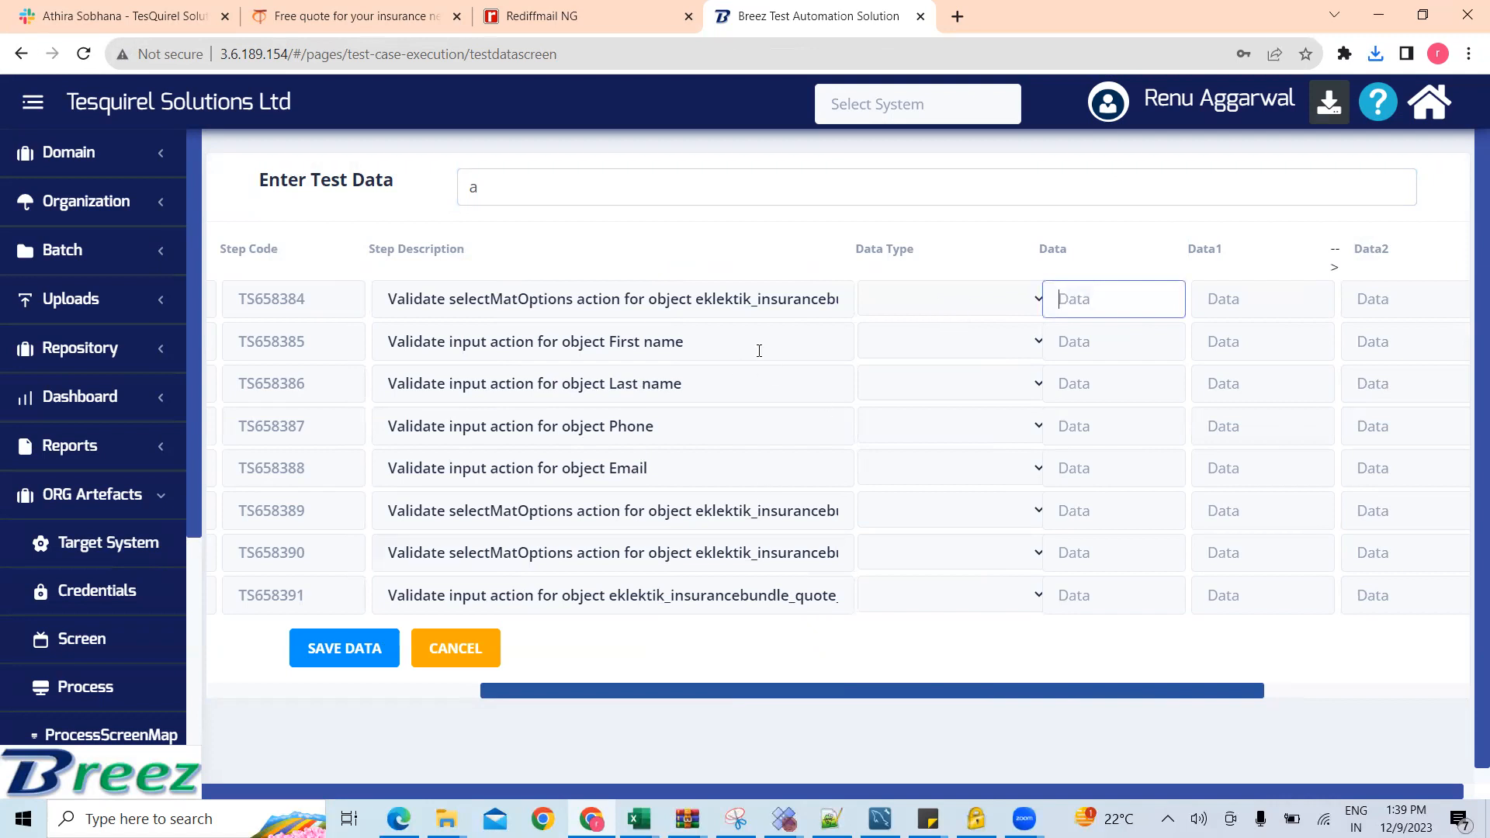
pyautogui.click(768, 299)
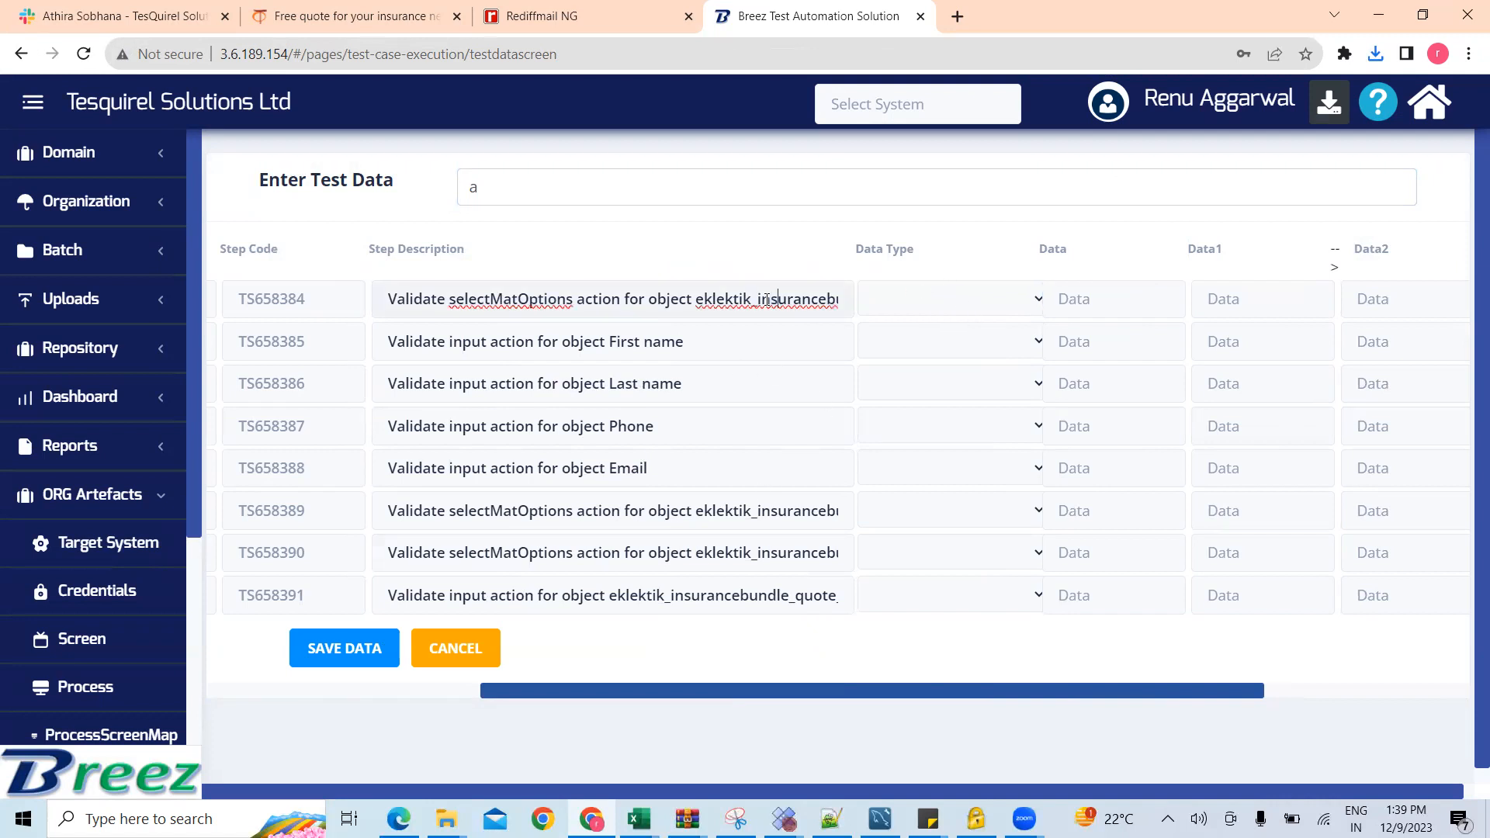
pyautogui.press('Right')
pyautogui.press('Right')
pyautogui.press('Right')
pyautogui.press('Right')
pyautogui.press('Right')
pyautogui.press('Right')
pyautogui.press('Right')
pyautogui.press('Right')
pyautogui.press('Right')
pyautogui.press('Right')
pyautogui.press('Right')
pyautogui.press('Right')
pyautogui.press('Right')
pyautogui.press('Right')
pyautogui.press('Right')
pyautogui.press('Right')
pyautogui.press('Right')
pyautogui.press('Right')
pyautogui.press('Right')
pyautogui.press('Right')
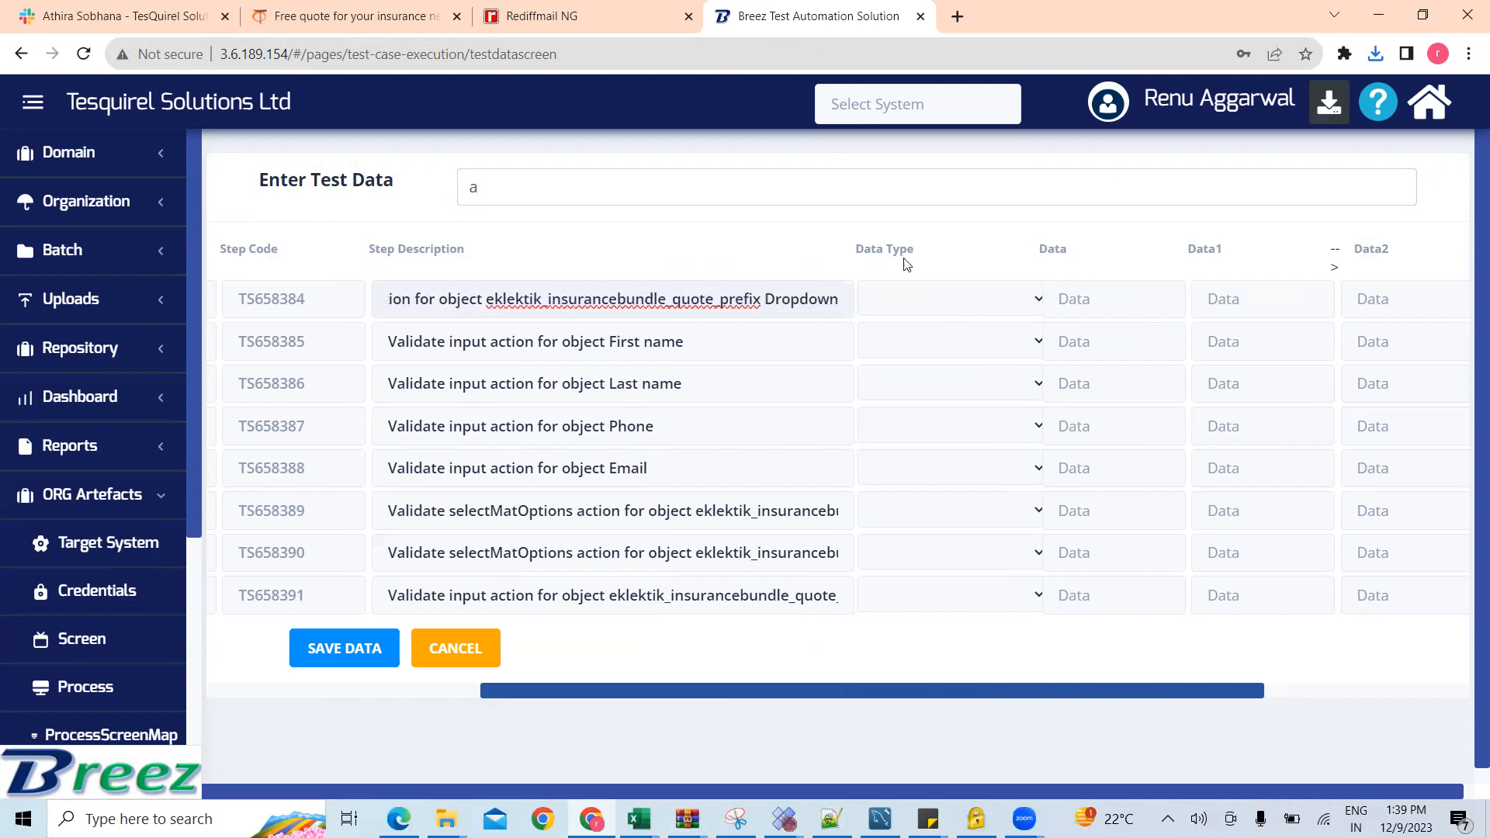
pyautogui.click(1104, 286)
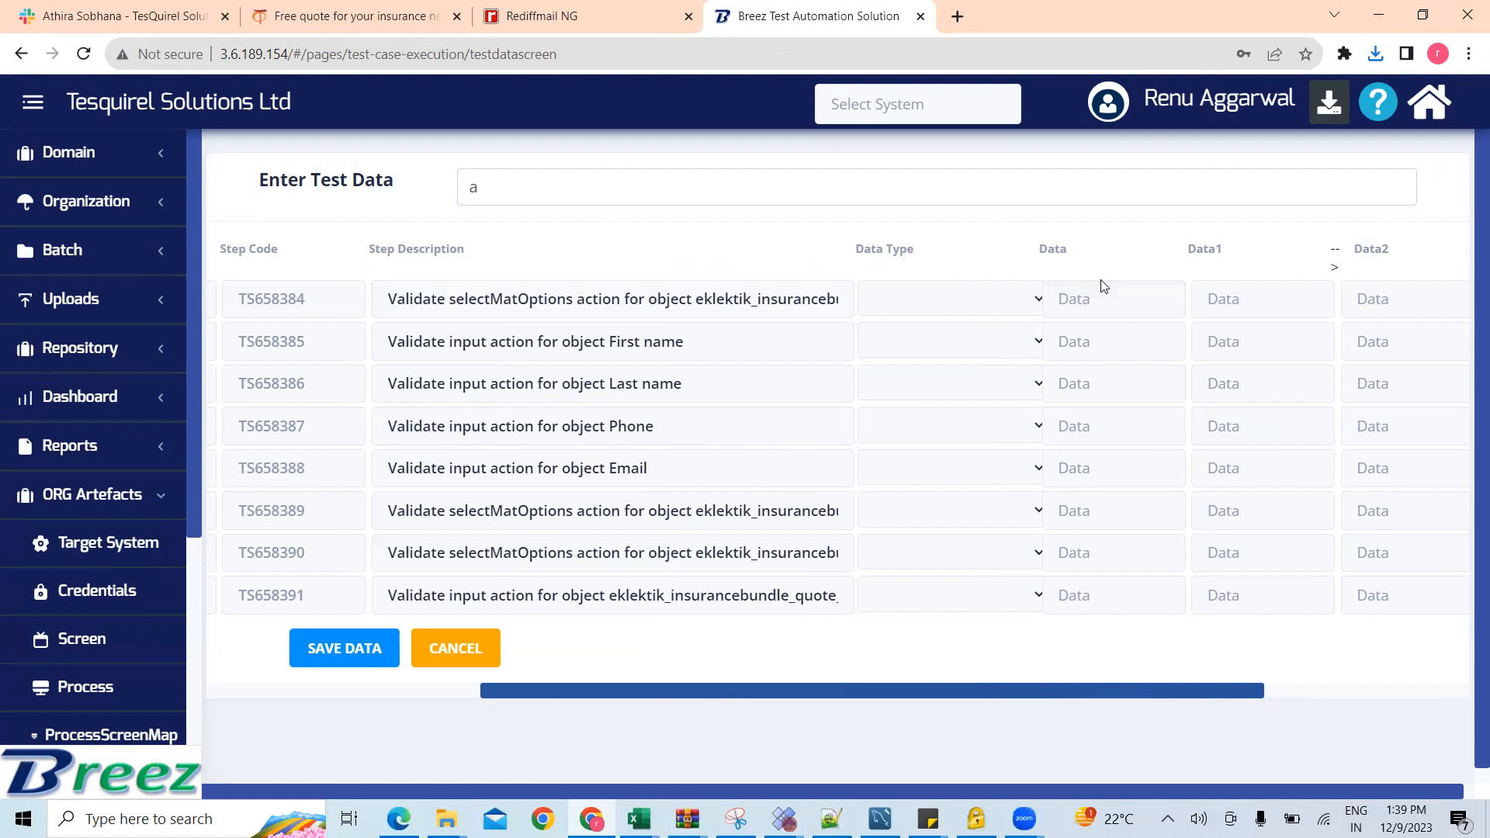
pyautogui.write('Mr.')
# Step: Enter the test person's first name and last name as data for the First name and Last name steps
pyautogui.click(1094, 344)
pyautogui.click(1095, 374)
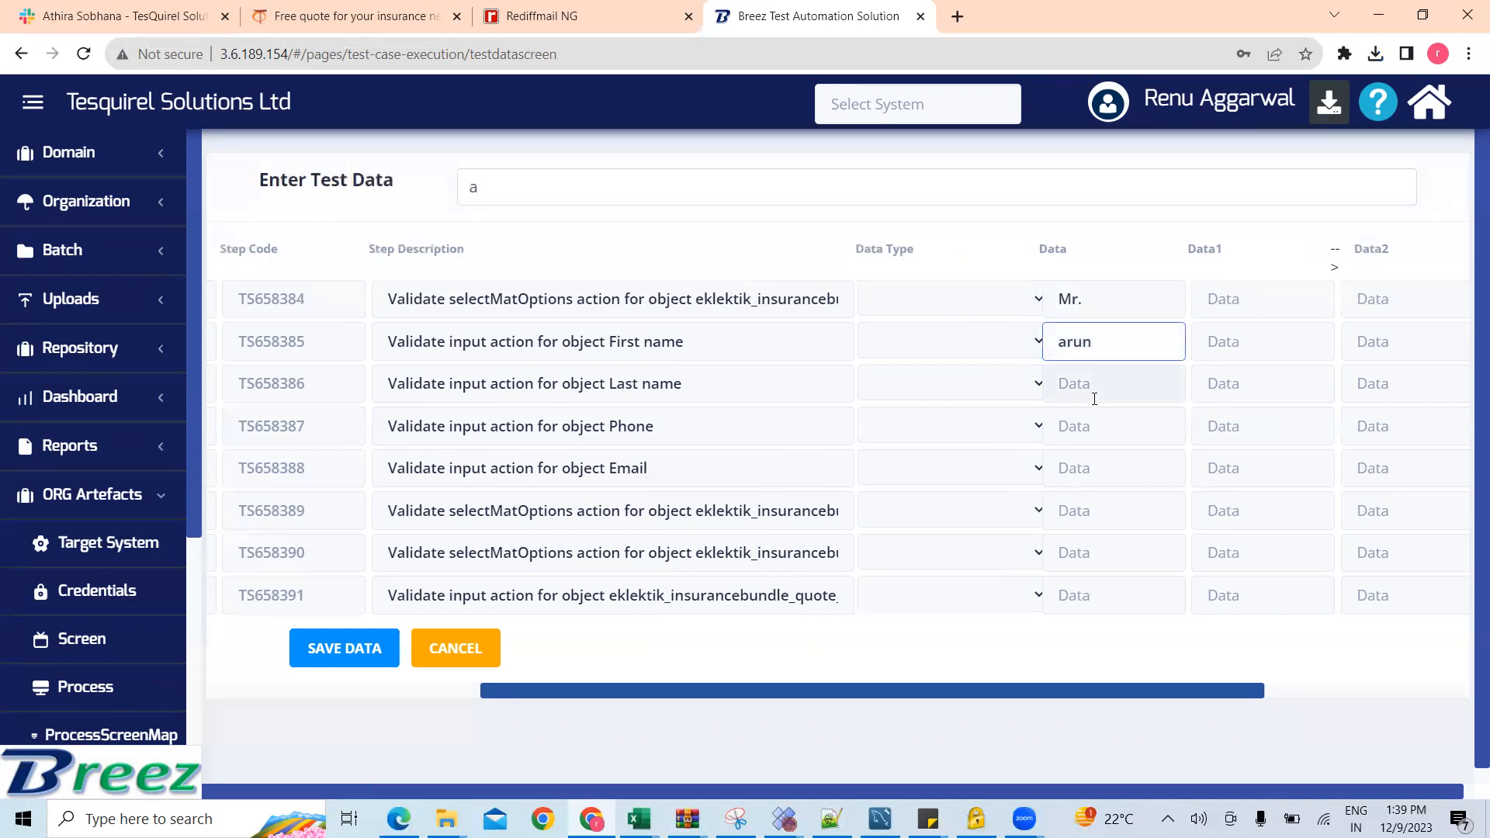
# Step: Set the Phone step's data type to RandomNumber and enter a comma-separated ten-digit number range followed by 1 as its data
pyautogui.click(987, 431)
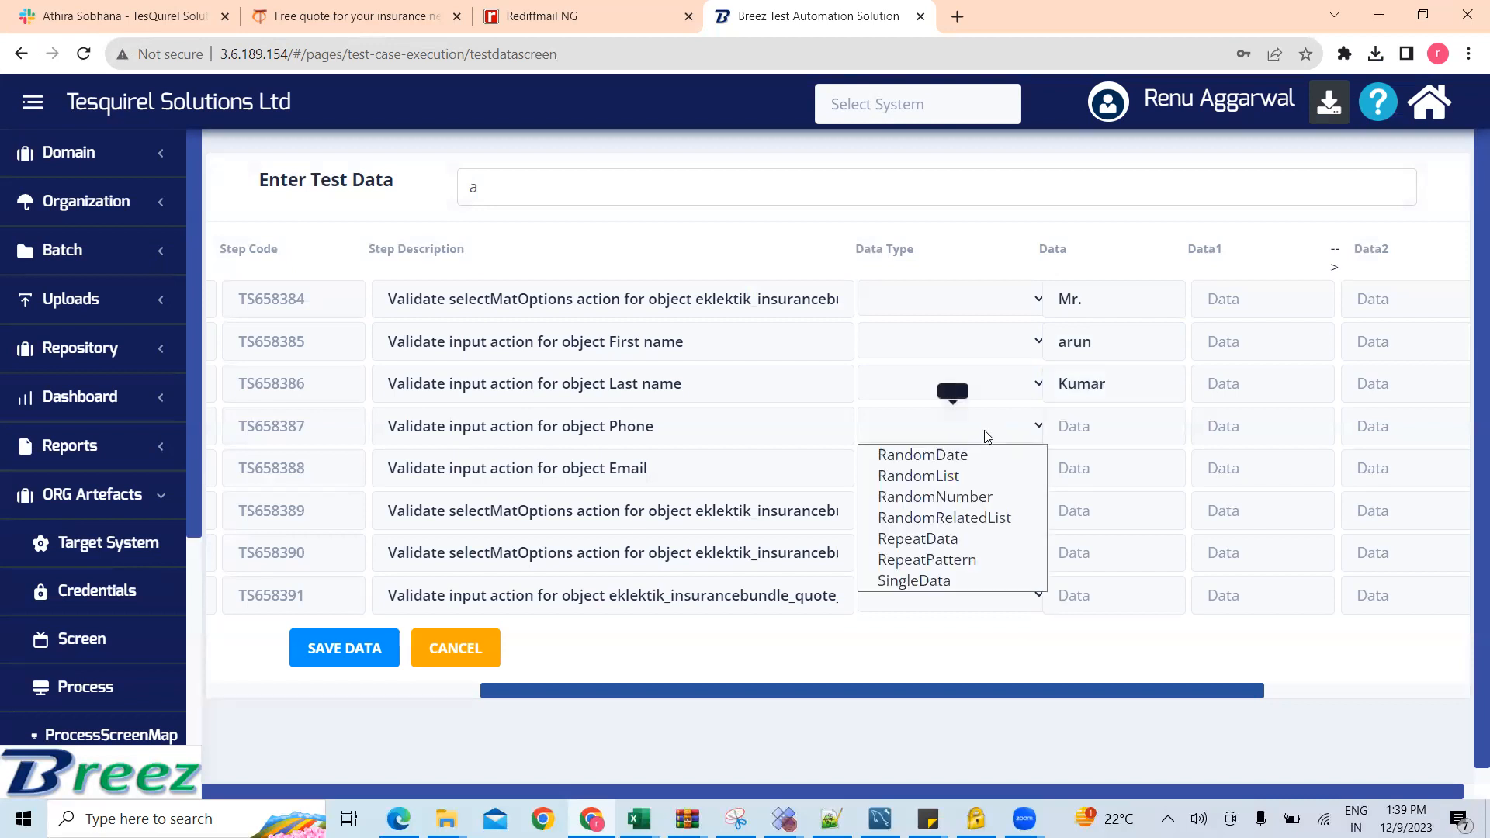
pyautogui.click(955, 504)
pyautogui.click(1107, 428)
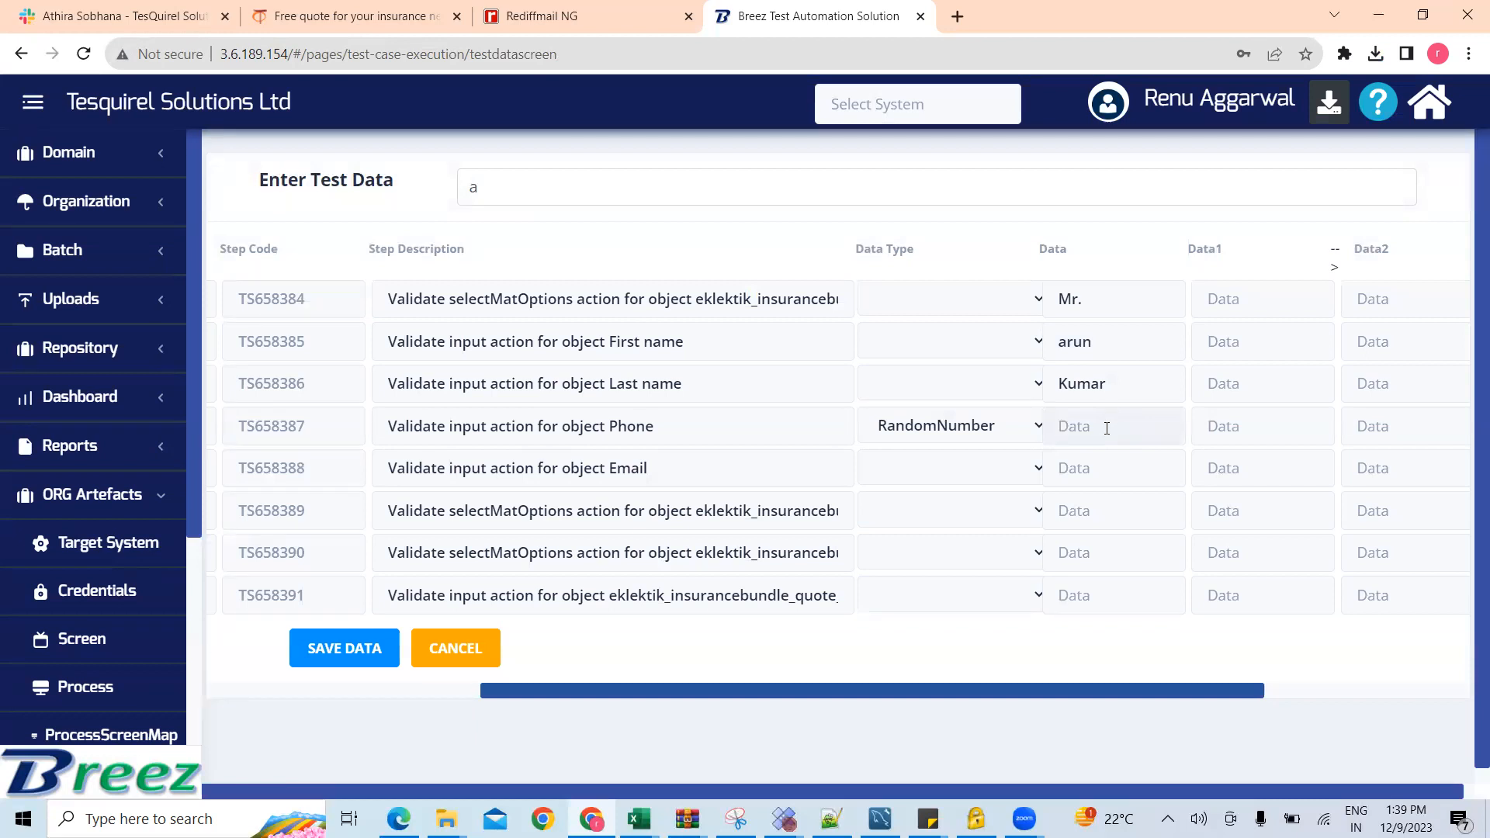
pyautogui.write('88')
pyautogui.write('000')
pyautogui.write('00')
pyautogui.write('0000,8888888')
pyautogui.write('88')
pyautogui.write(',1')
# Step: Enter the test person's email address as data for the Email step
pyautogui.click(1110, 468)
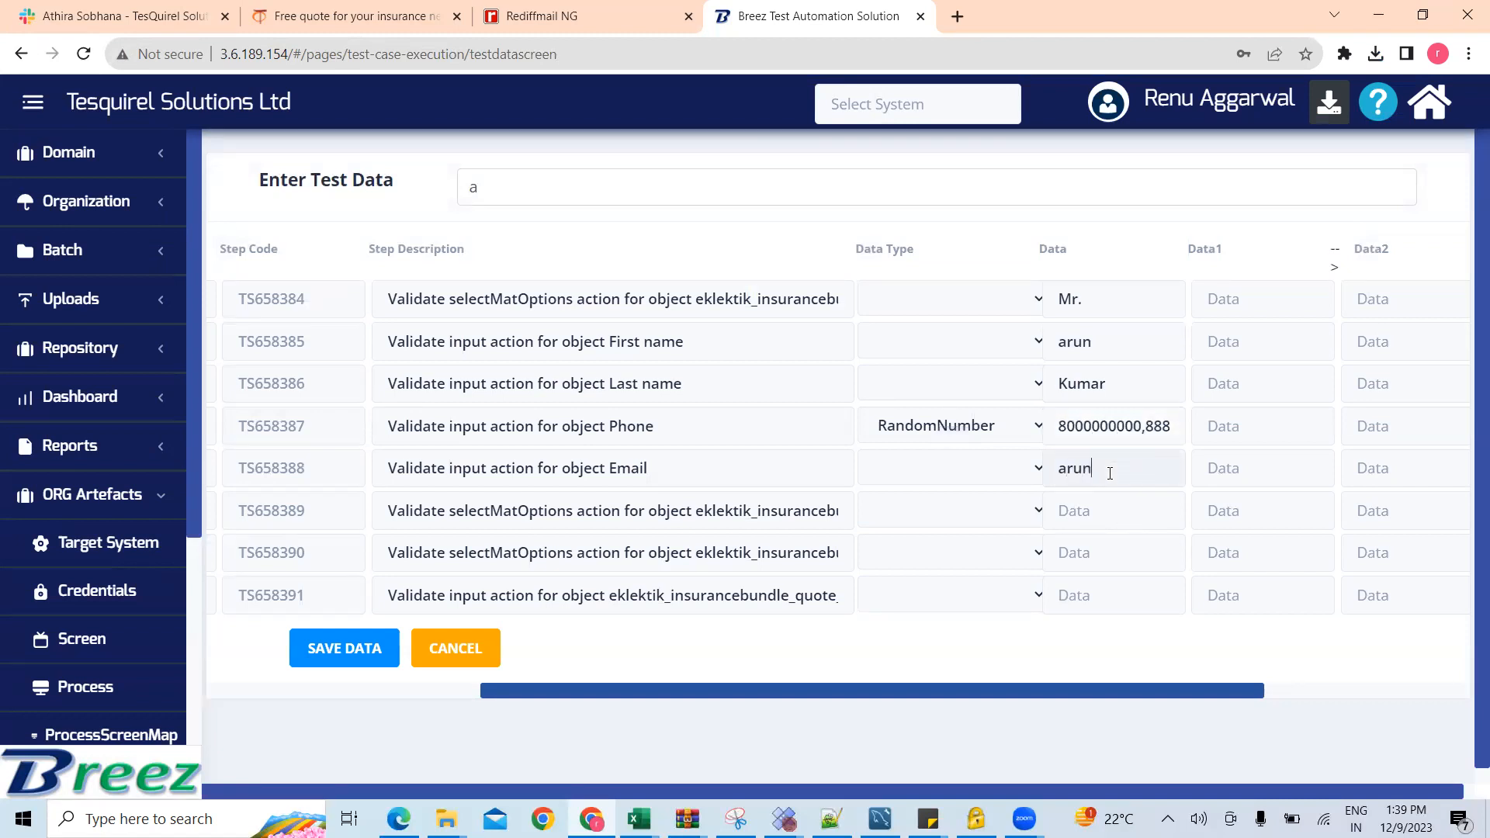
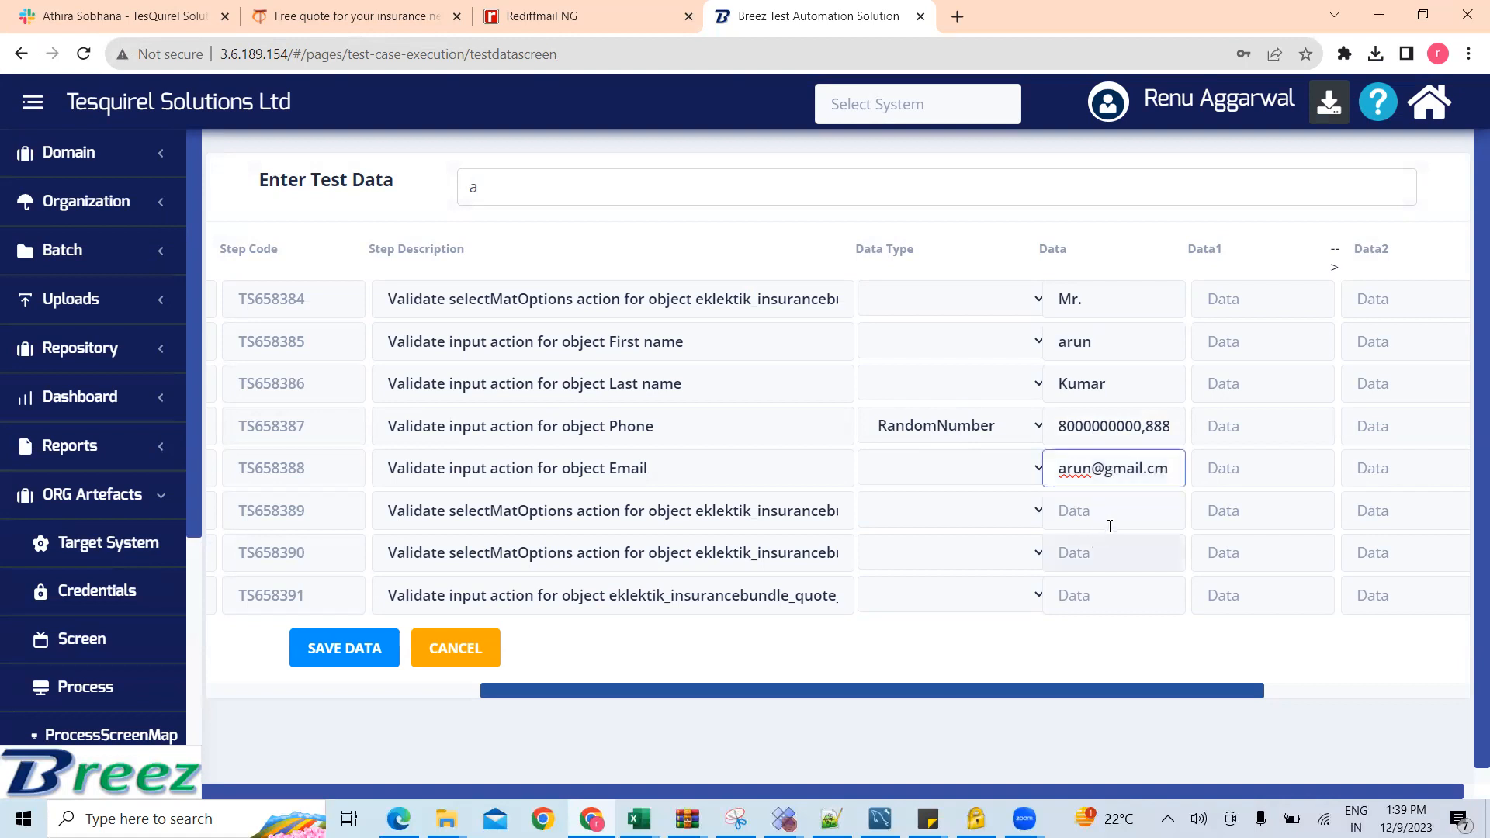
# Step: Set the data of the quote language dropdown step to English and of the quote category dropdown step to Travel
pyautogui.click(782, 512)
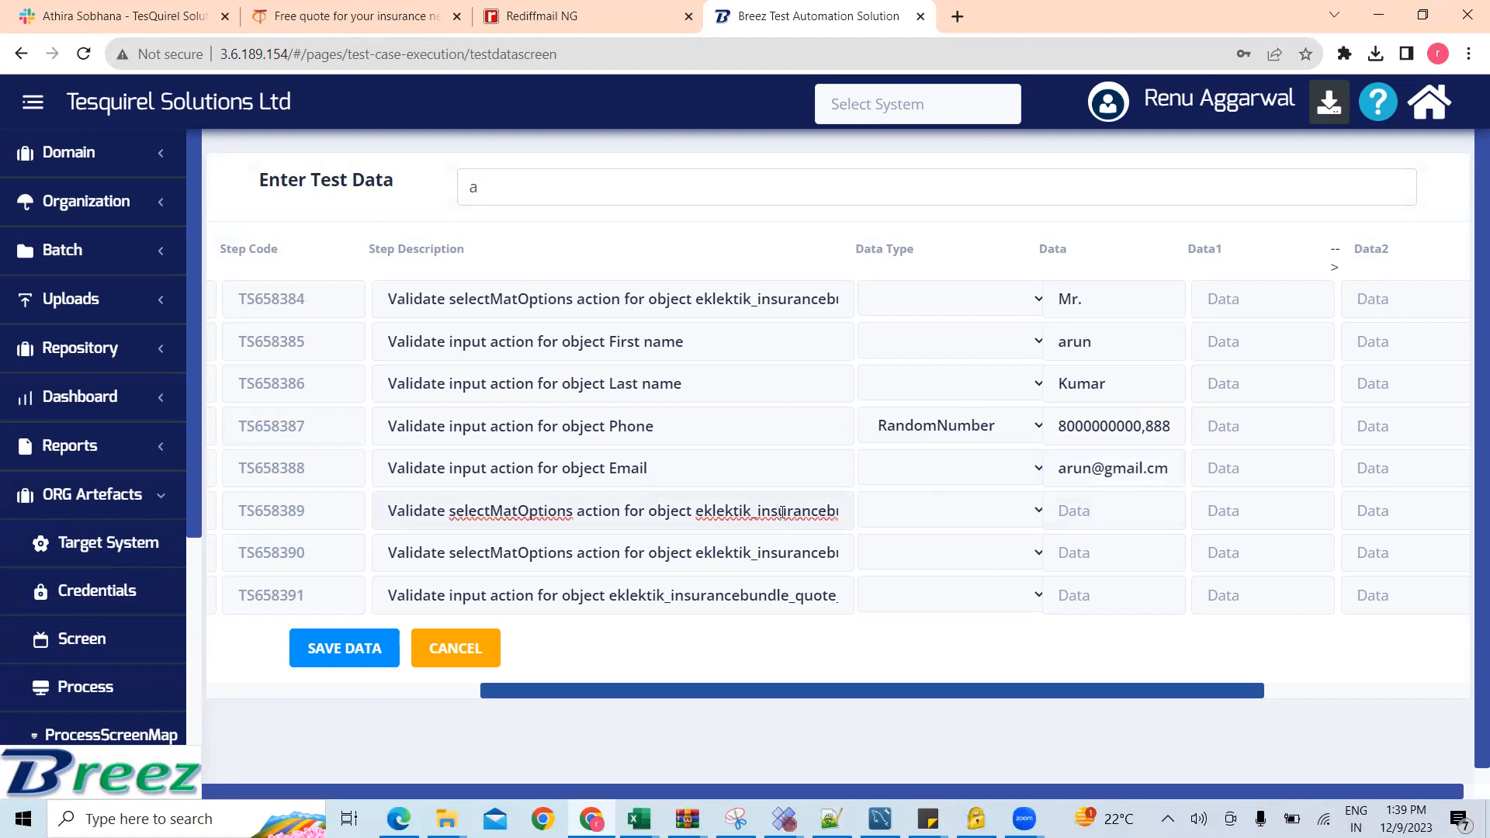
pyautogui.press('Right')
pyautogui.press('Right')
pyautogui.press('Right')
pyautogui.press('Right')
pyautogui.press('Right')
pyautogui.press('Right')
pyautogui.press('Right')
pyautogui.press('Right')
pyautogui.press('Right')
pyautogui.press('Right')
pyautogui.press('Right')
pyautogui.press('Right')
pyautogui.press('Right')
pyautogui.press('Right')
pyautogui.press('Right')
pyautogui.press('Right')
pyautogui.press('Right')
pyautogui.press('Right')
pyautogui.press('Right')
pyautogui.press('Right')
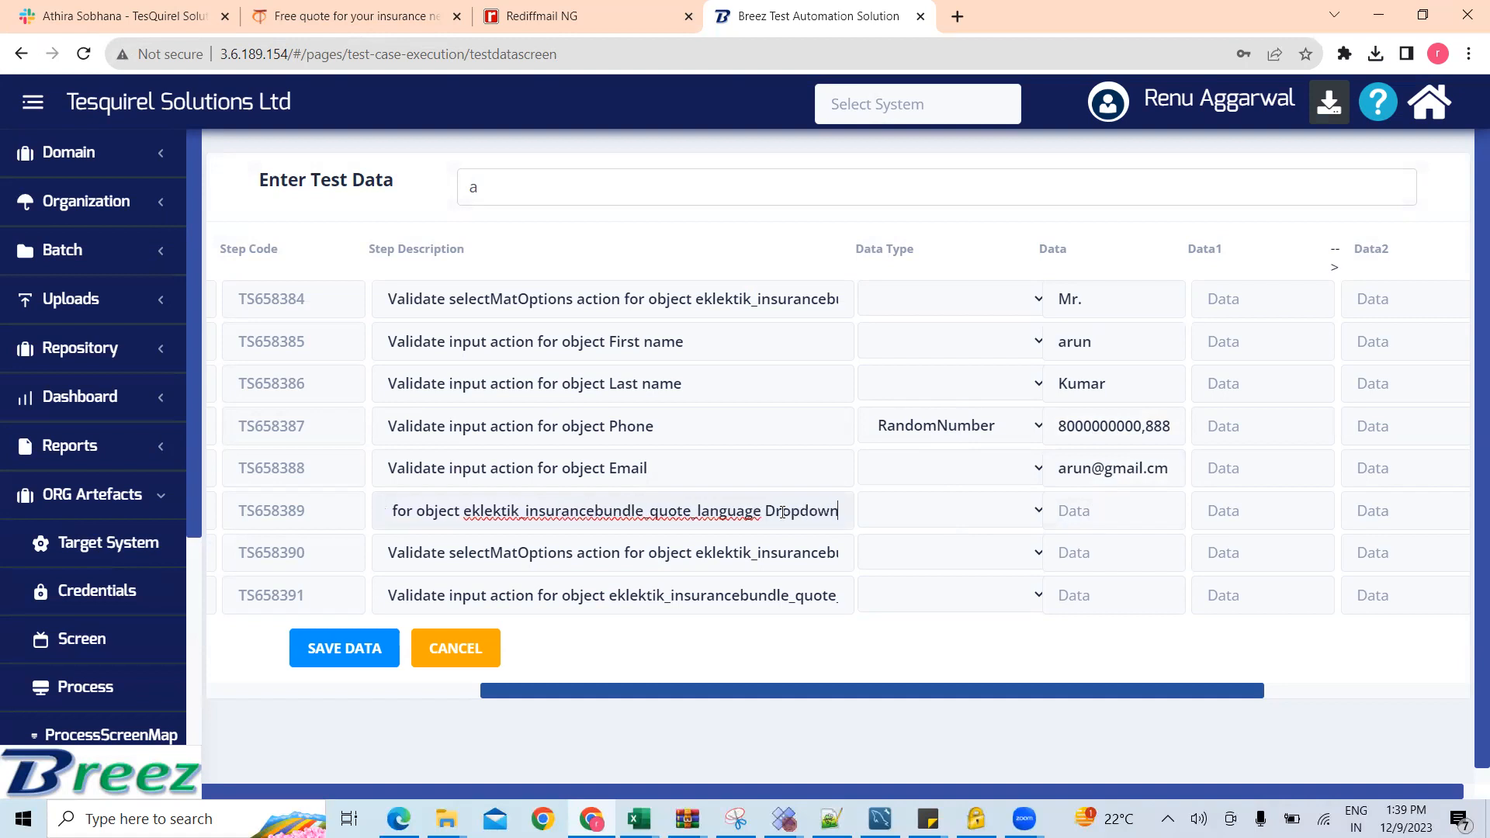
pyautogui.click(744, 552)
pyautogui.press('Right')
pyautogui.press('Right')
pyautogui.press('Right')
pyautogui.press('Right')
pyautogui.press('Right')
pyautogui.press('Right')
pyautogui.press('Right')
pyautogui.press('Right')
pyautogui.press('Right')
pyautogui.press('Right')
pyautogui.press('Right')
pyautogui.press('Right')
pyautogui.press('Right')
pyautogui.press('Right')
pyautogui.press('Right')
pyautogui.press('Right')
pyautogui.press('Right')
pyautogui.press('Right')
pyautogui.press('Right')
pyautogui.press('Right')
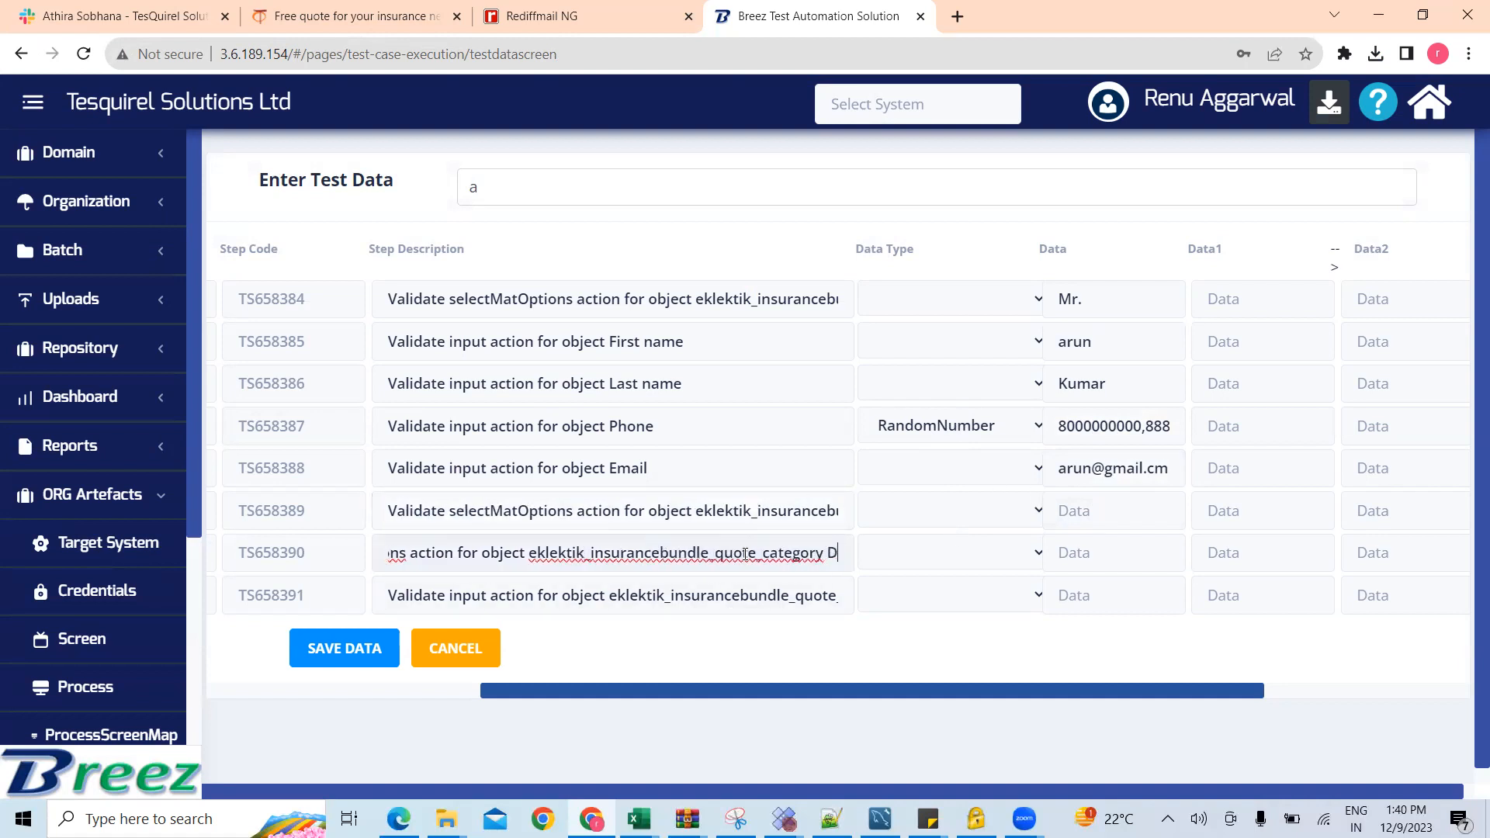
pyautogui.click(1104, 515)
pyautogui.write('English')
pyautogui.click(1092, 556)
pyautogui.write('Travel')
# Step: Enter "about travel" as data for the quote comment step and save the test data
pyautogui.click(1092, 602)
pyautogui.write('ab')
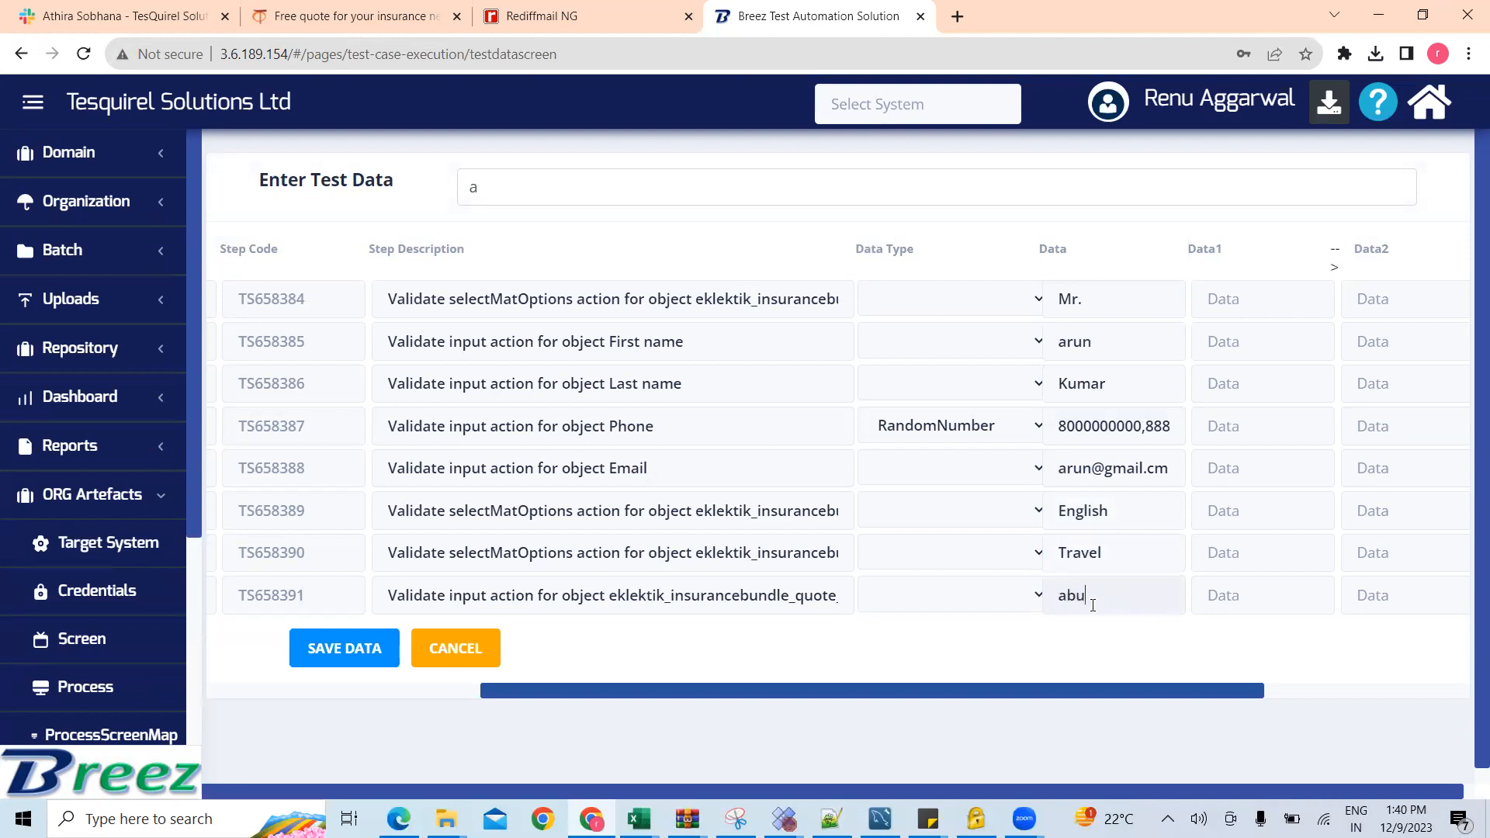
pyautogui.write('out travel')
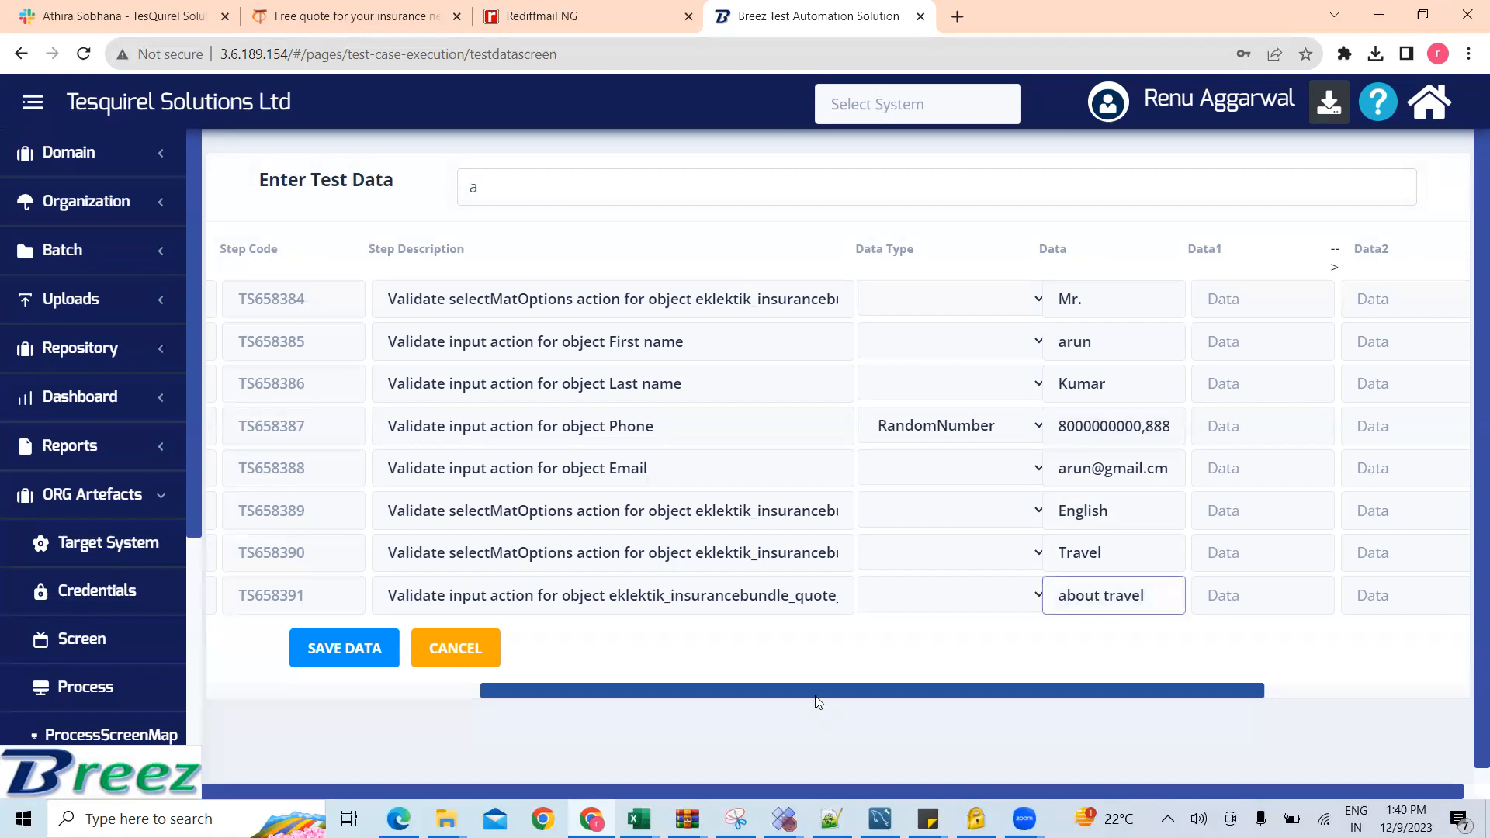
pyautogui.click(345, 648)
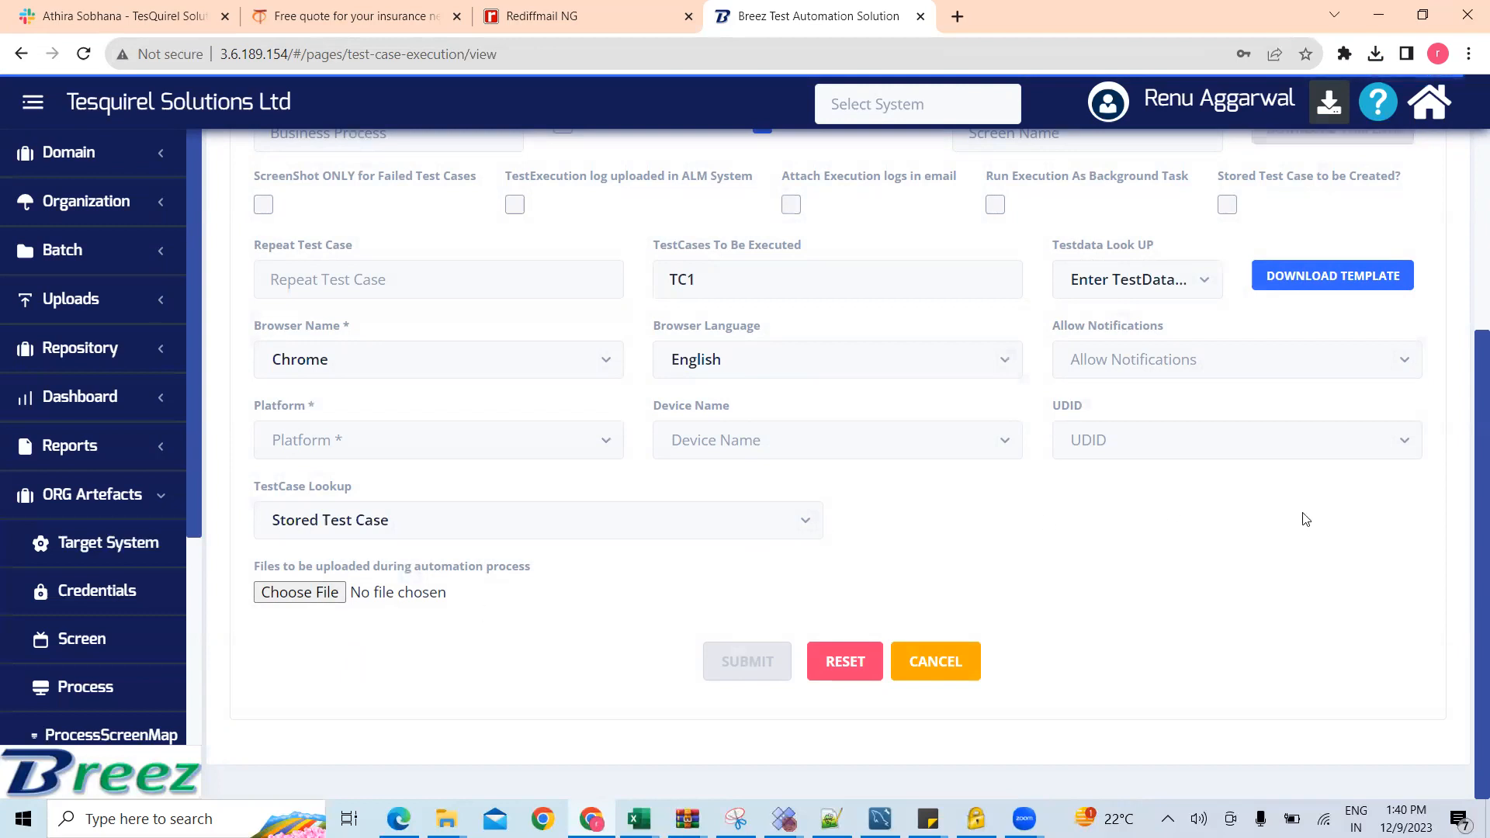
# Step: Review the execution settings for test case TC1, submit the test execution and confirm that it should continue
pyautogui.scroll(4, 1468, 439)
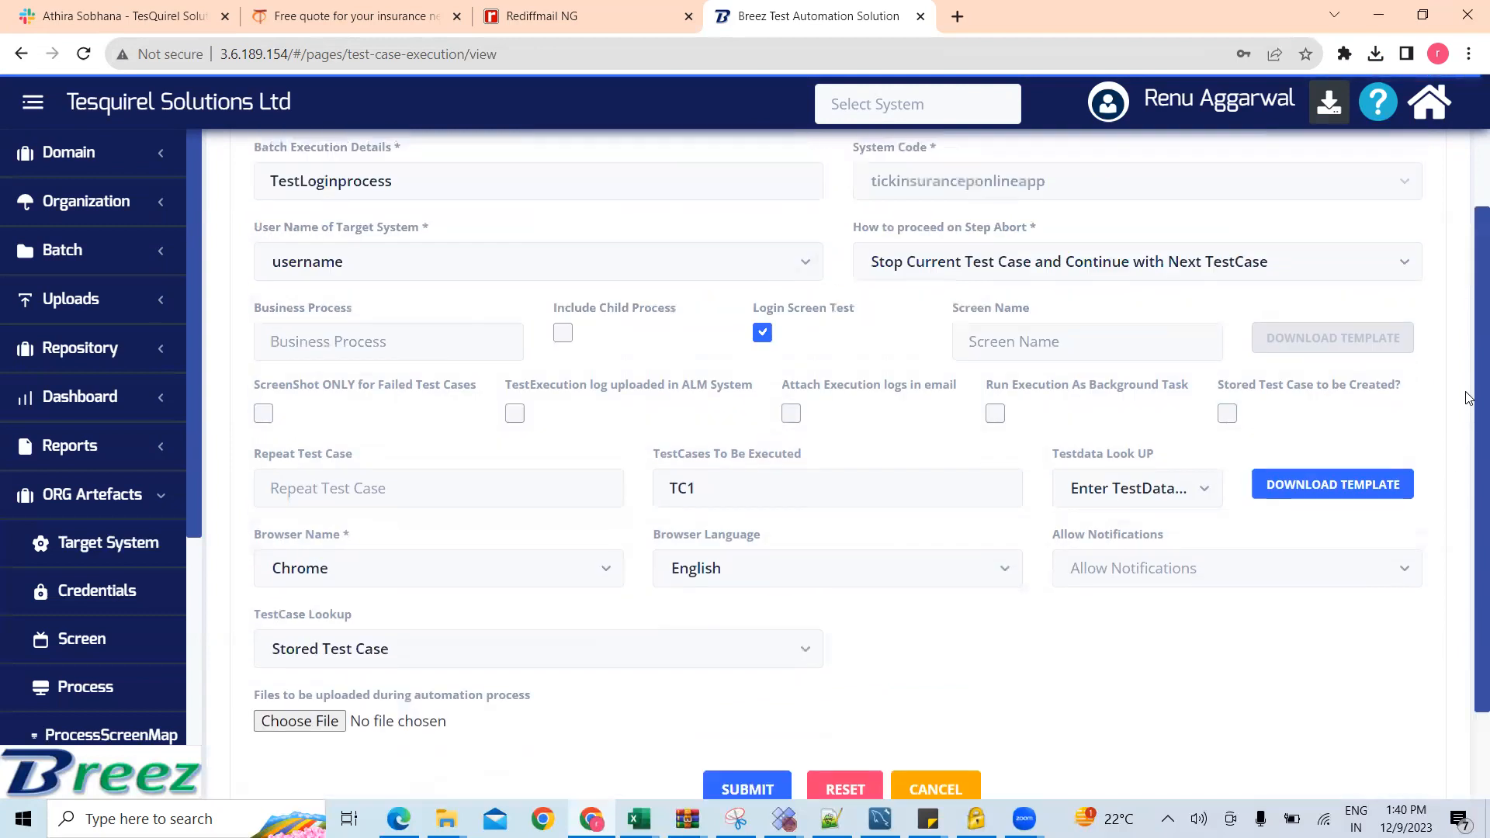
pyautogui.scroll(-2, 1468, 601)
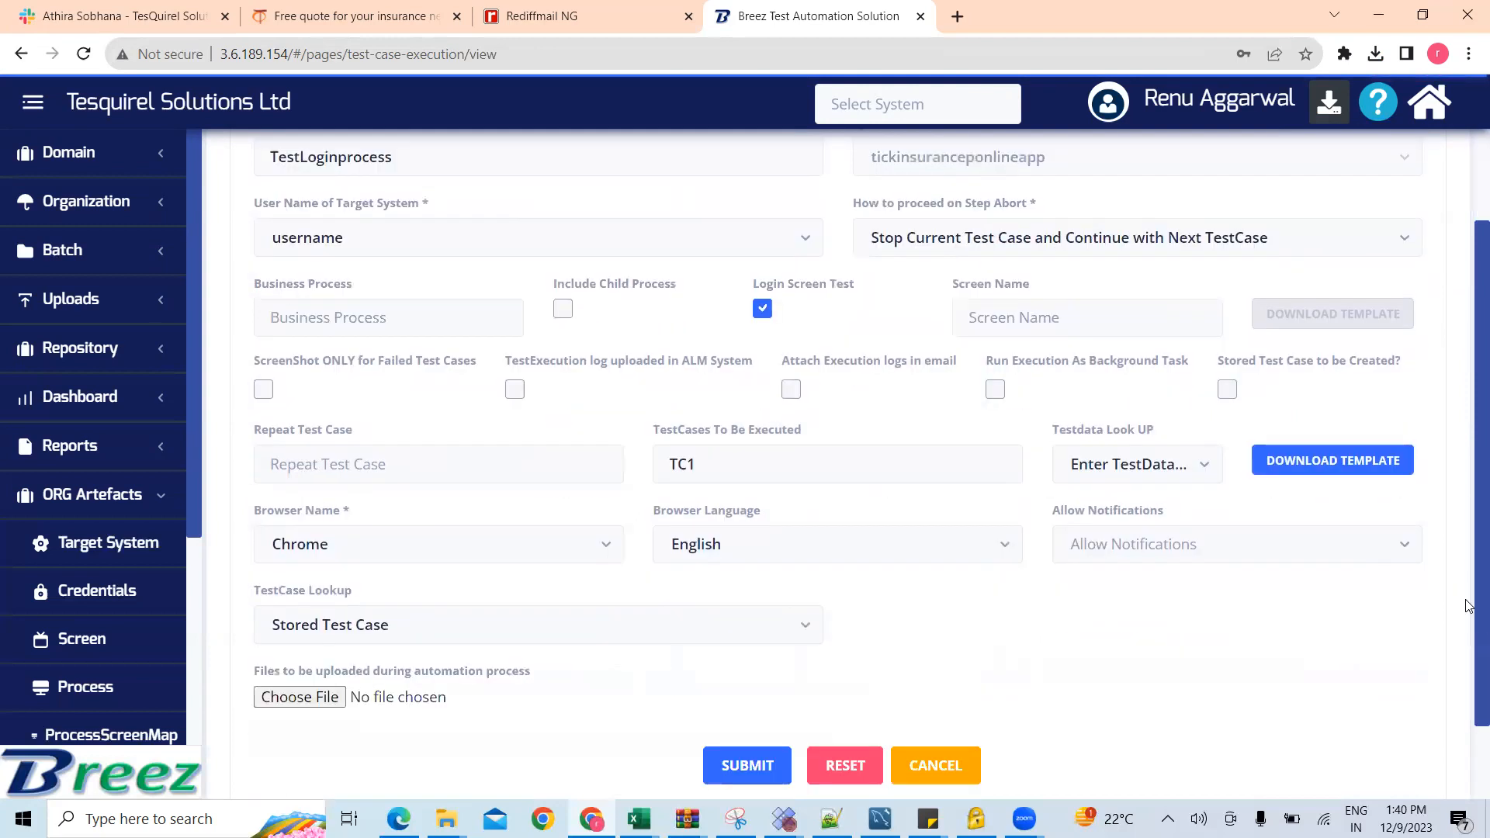
pyautogui.scroll(-2, 1469, 504)
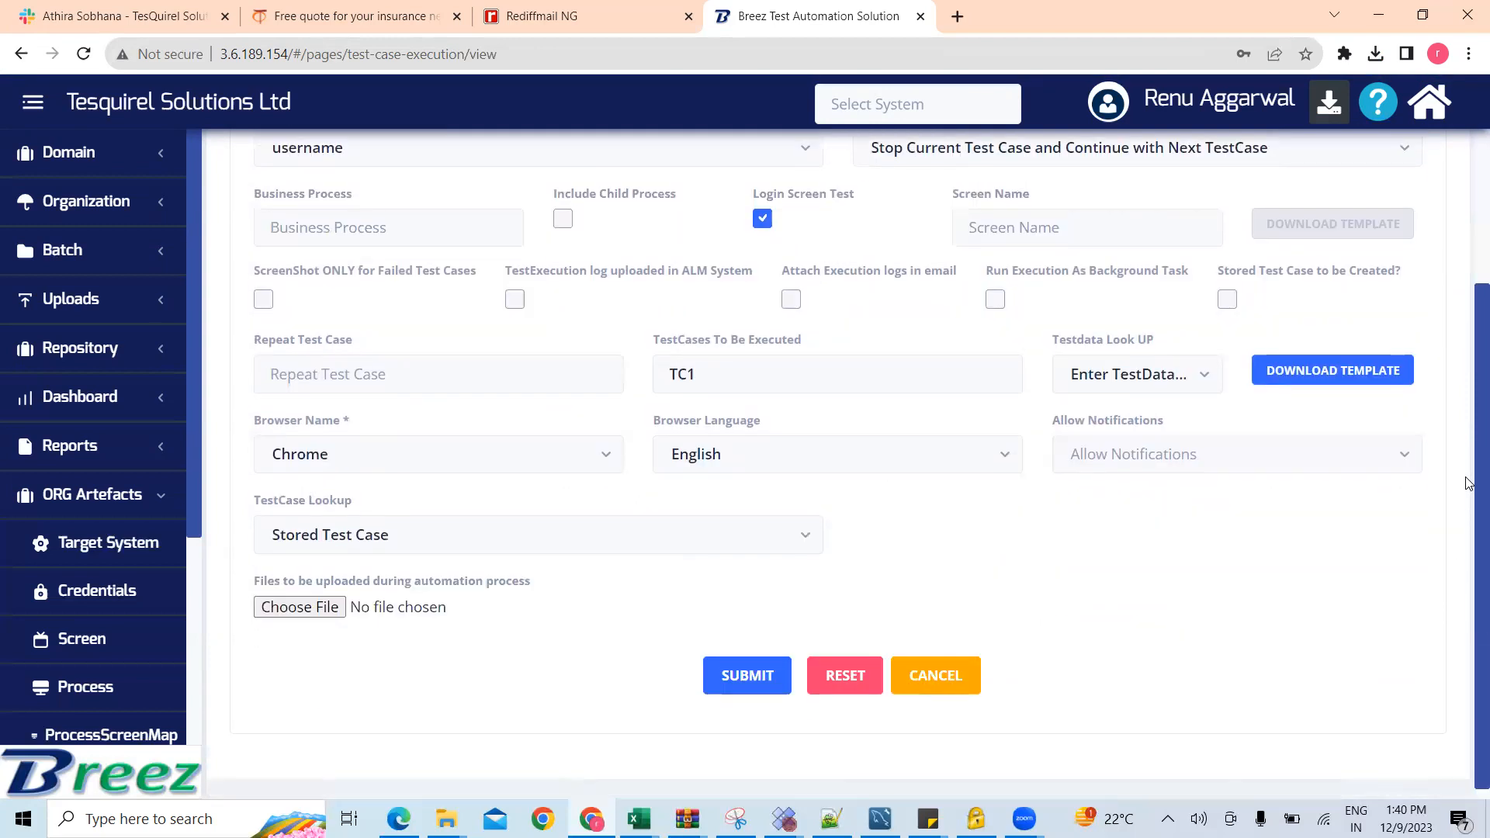
pyautogui.press('Return')
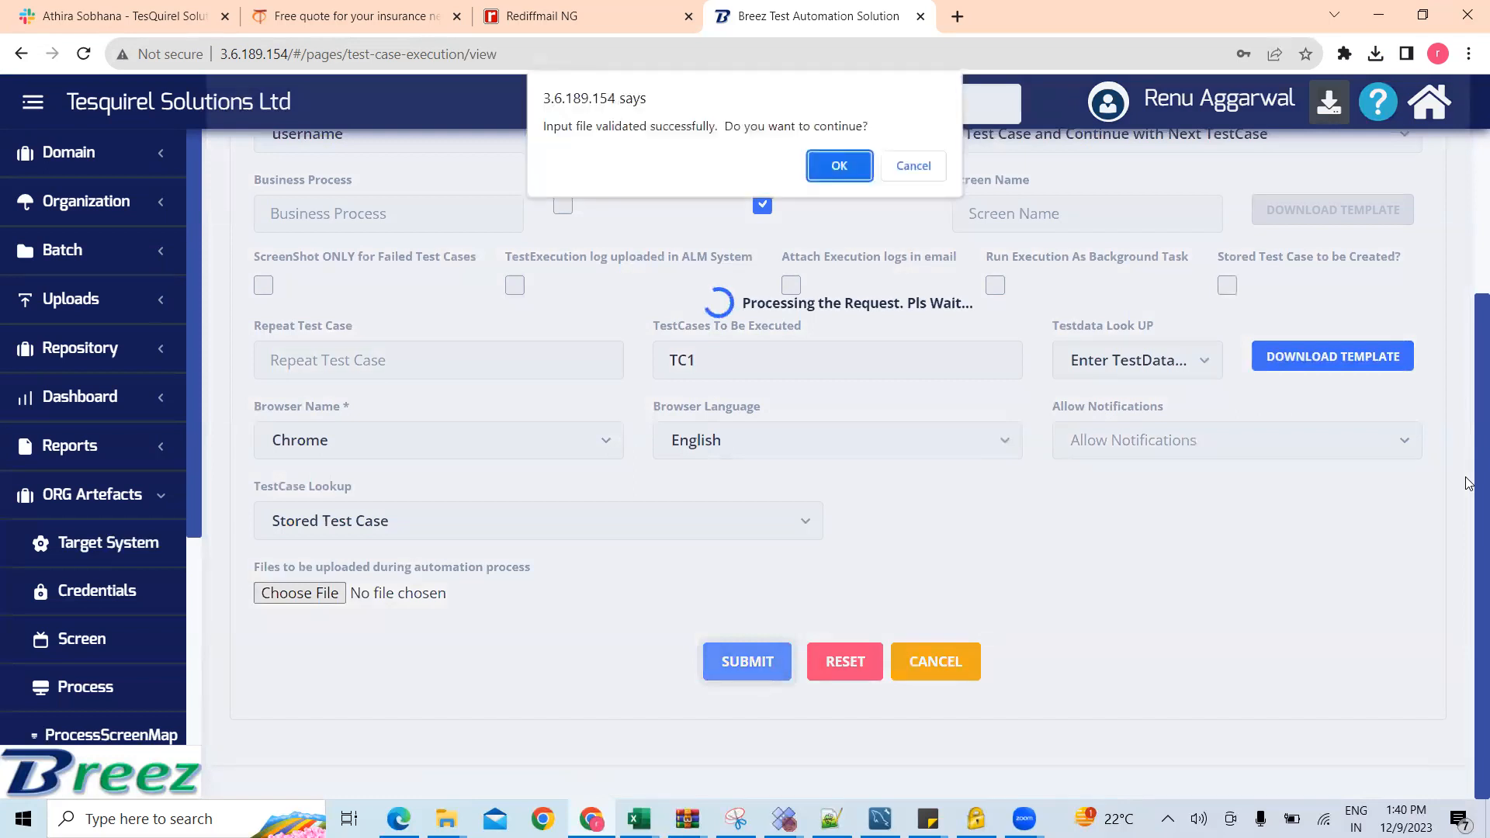
pyautogui.press('Return')
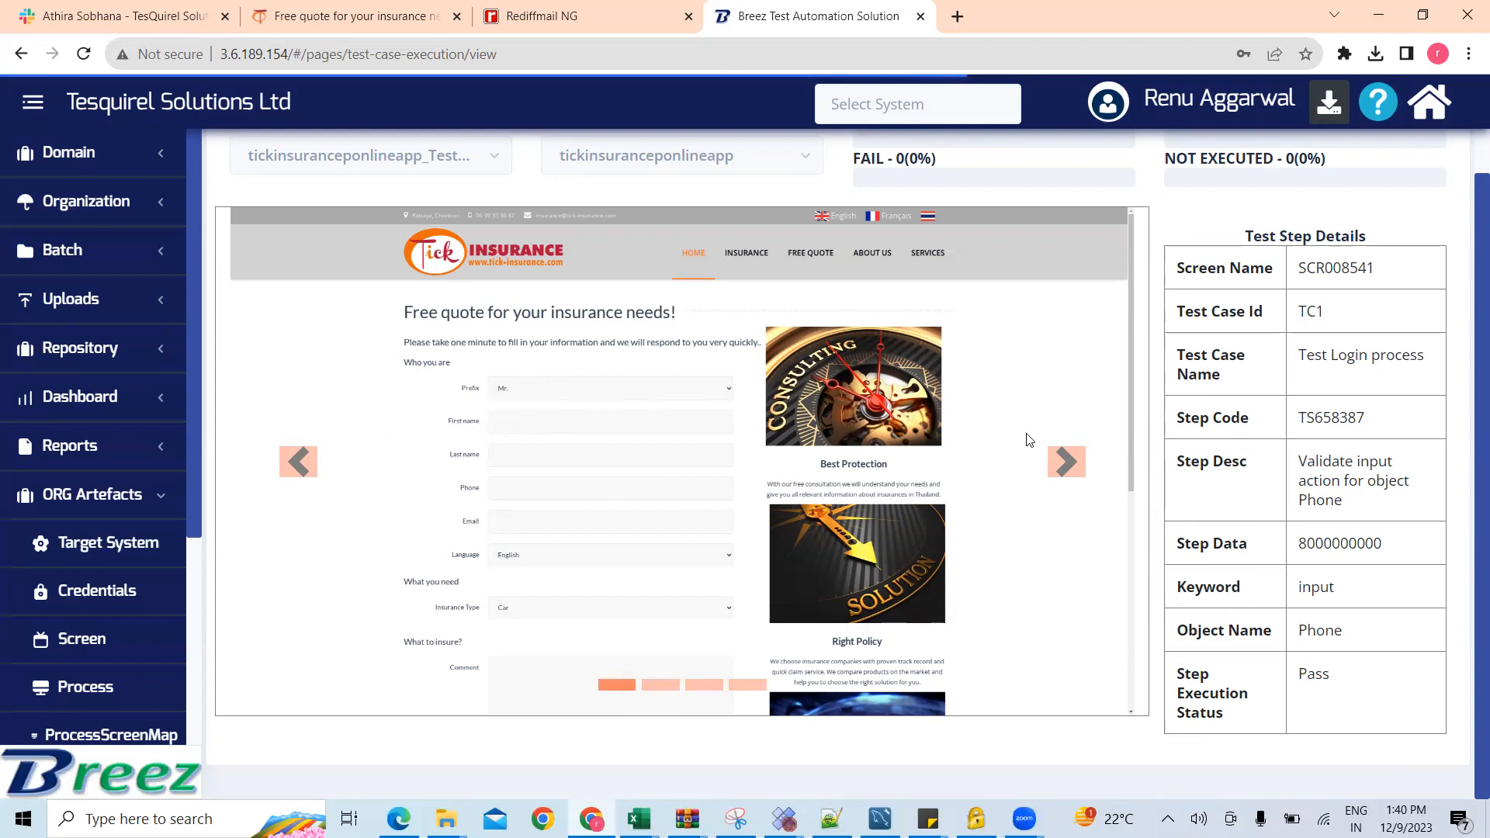
# Step: Page through the captured screenshots of the running test to follow how the quote form is filled in
pyautogui.click(1065, 479)
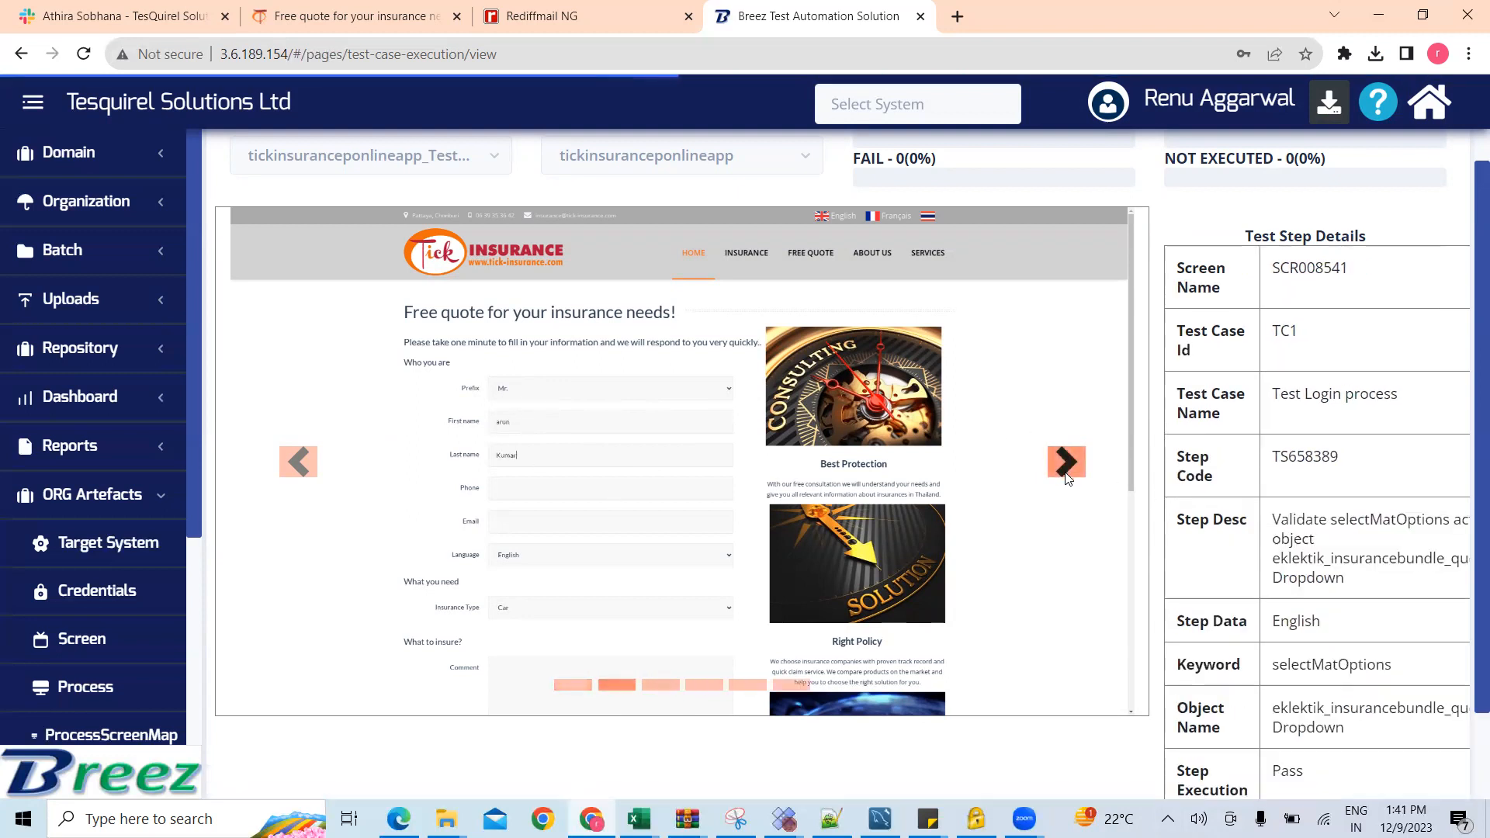
pyautogui.click(1065, 474)
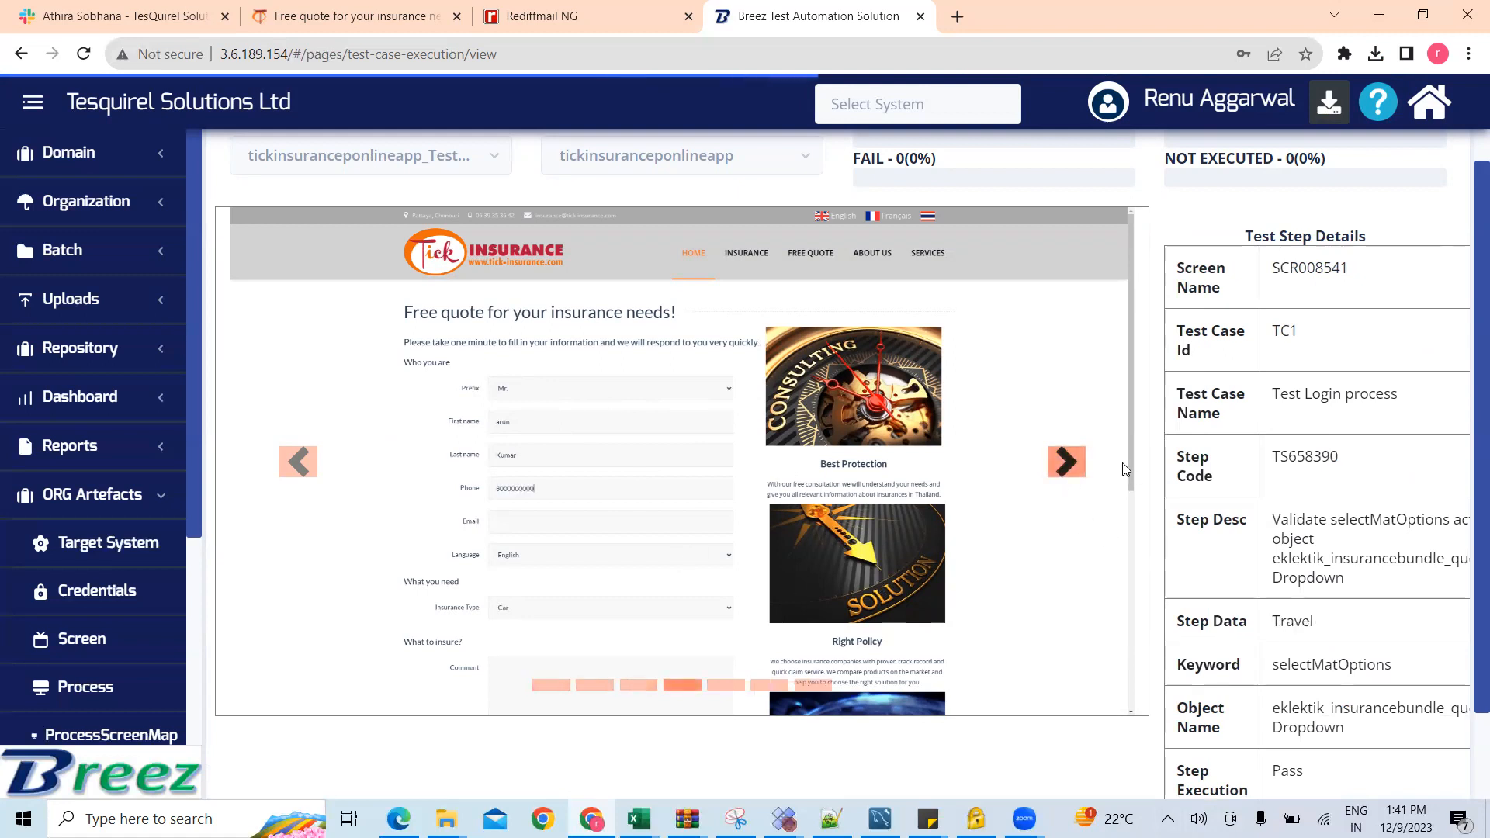
pyautogui.click(1062, 464)
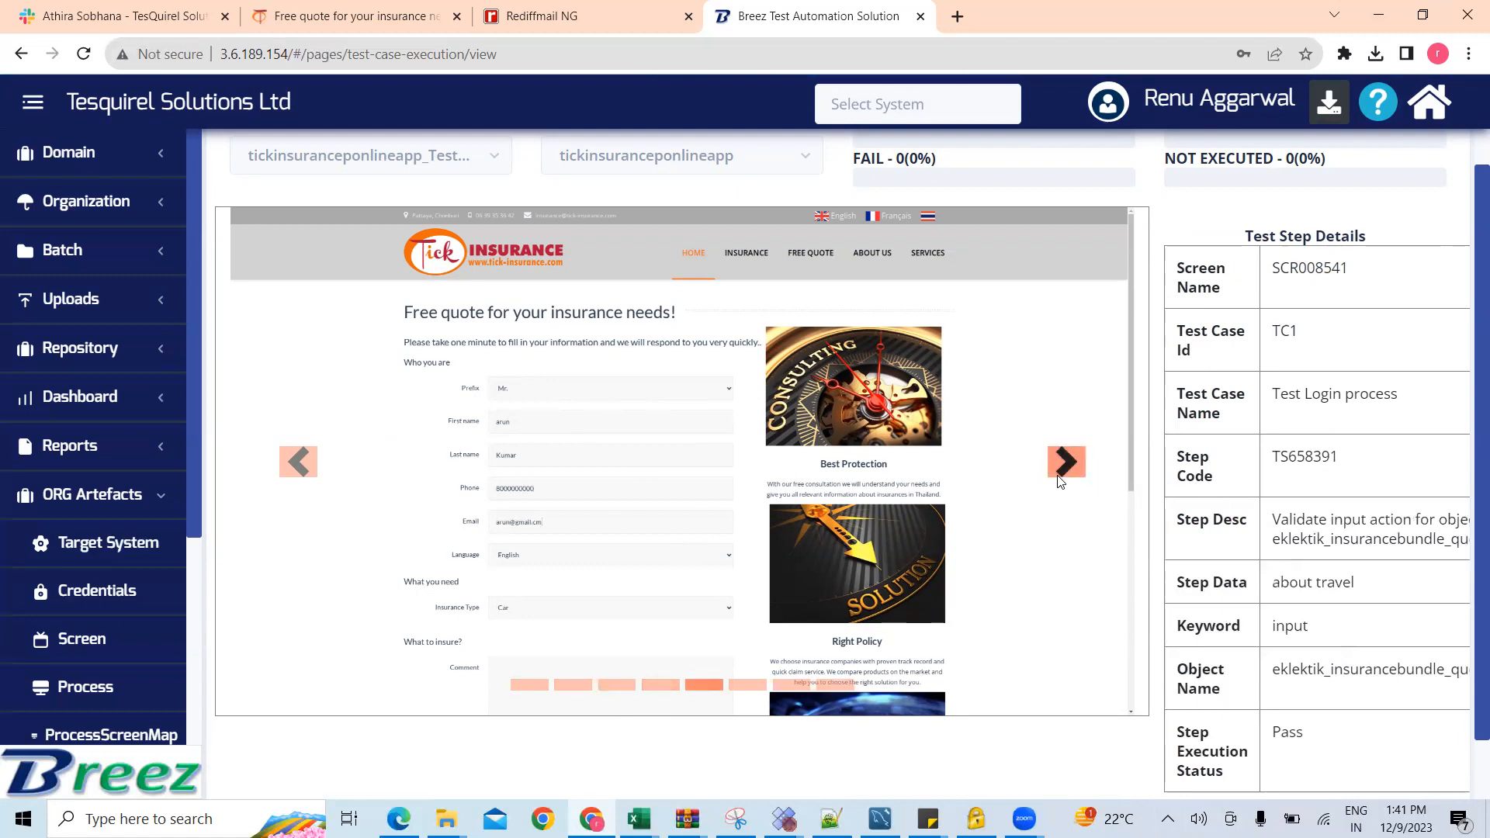
pyautogui.scroll(-1, 892, 551)
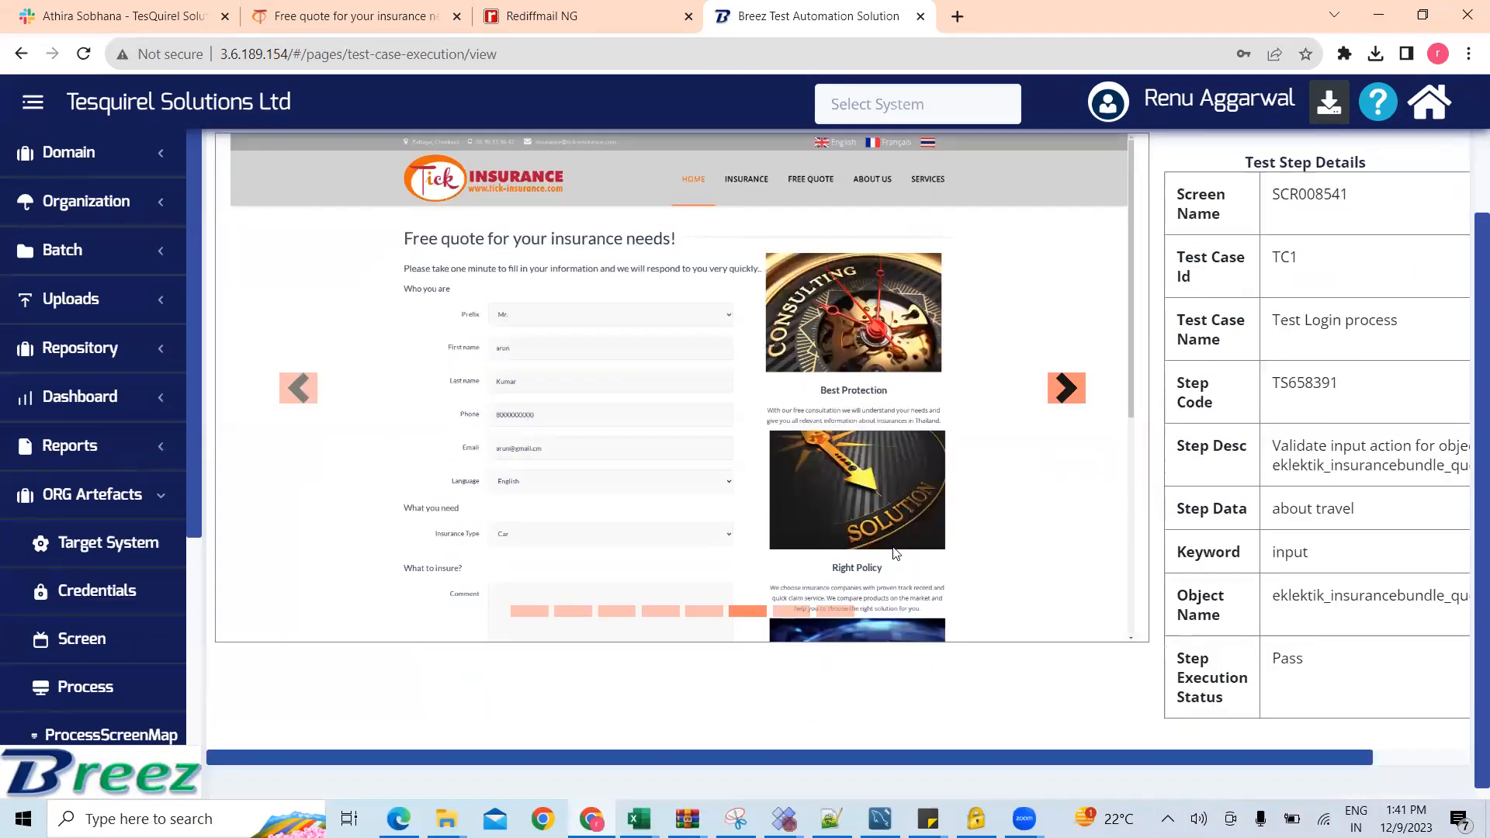
pyautogui.click(1065, 399)
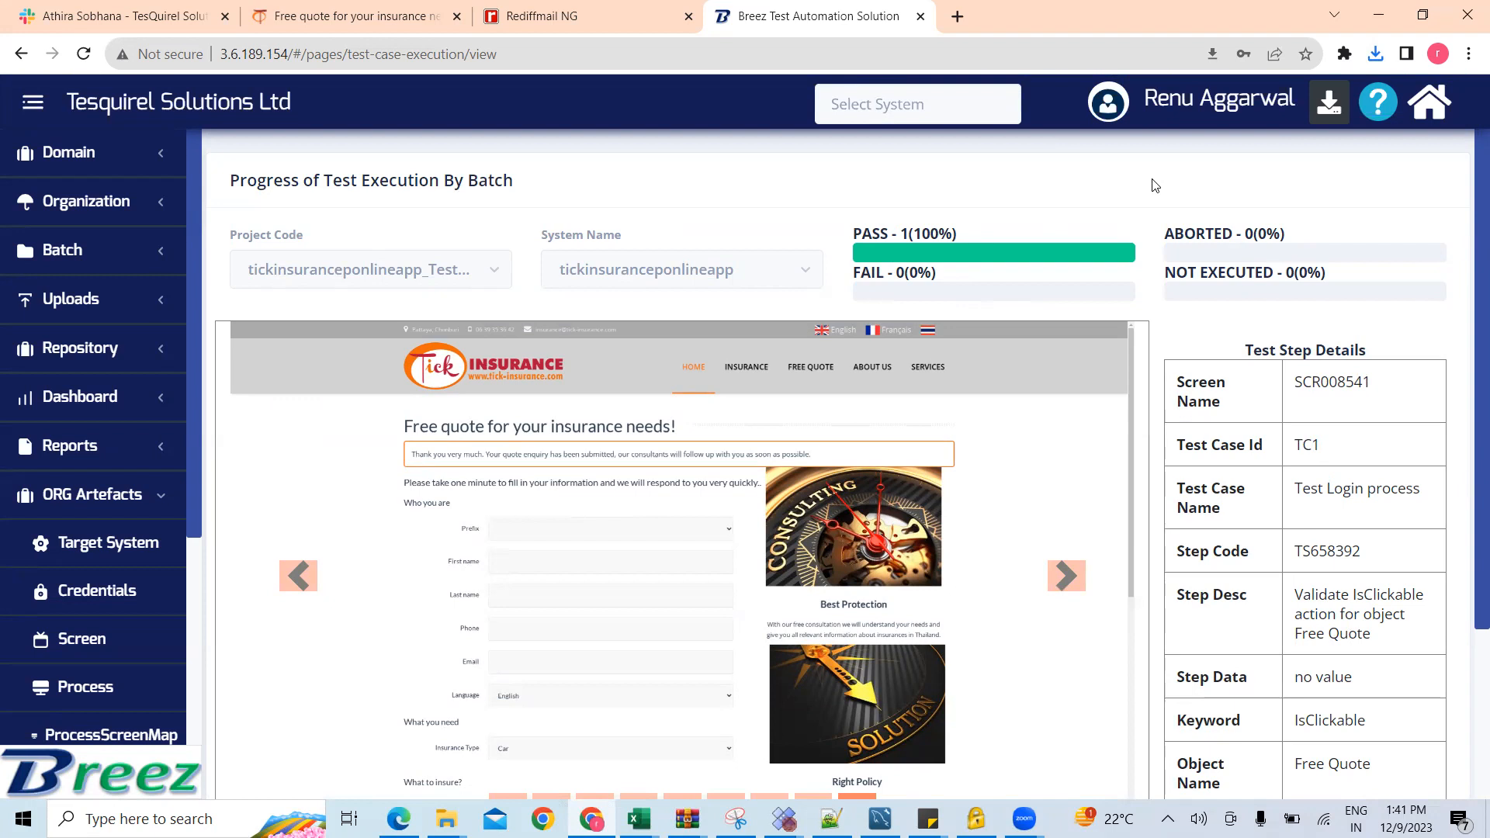
# Step: Show the browser's recent download history to check the results archive of the test execution
pyautogui.click(1336, 123)
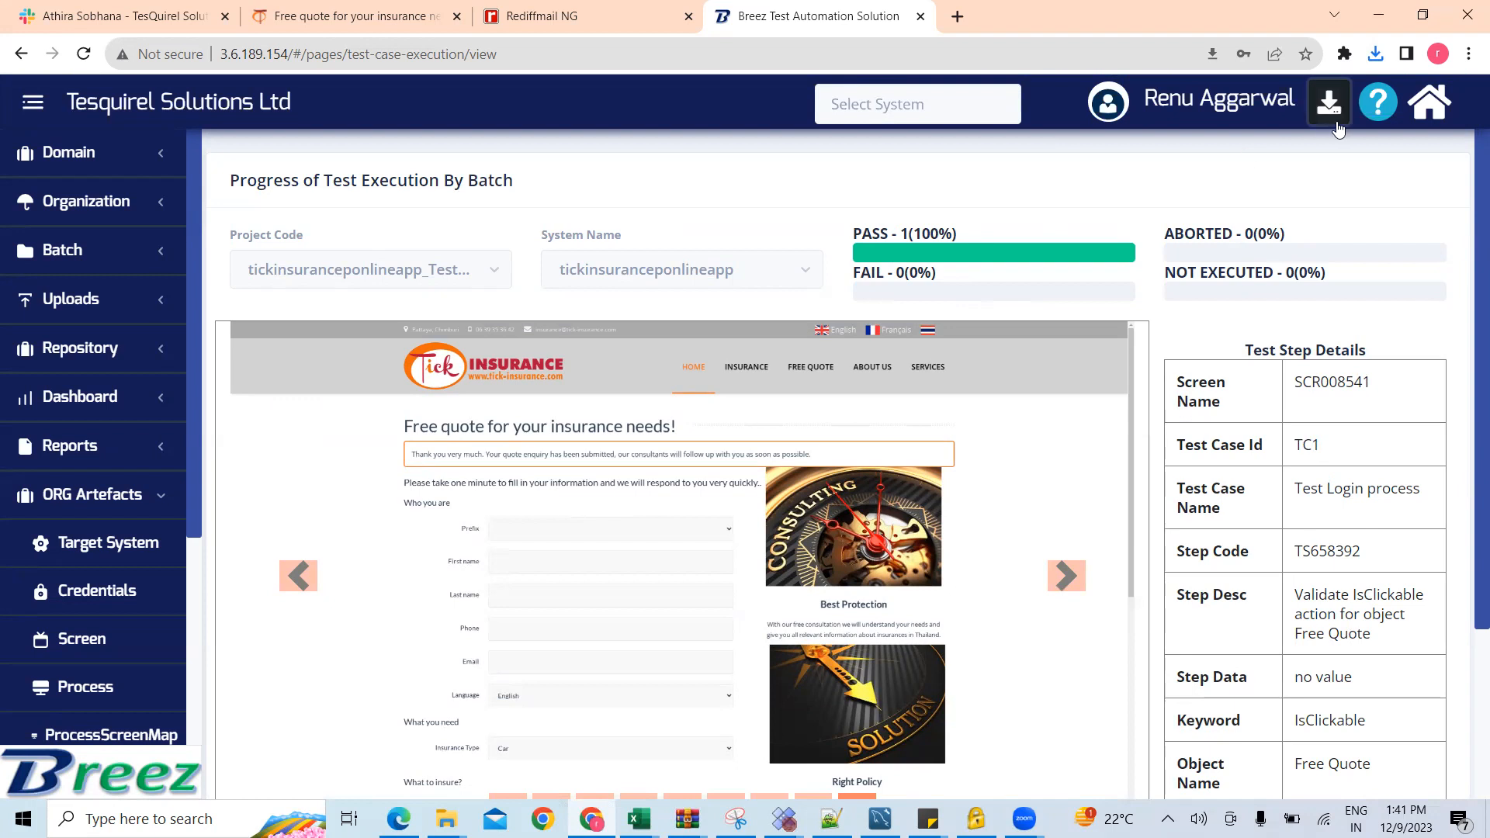
pyautogui.click(1375, 55)
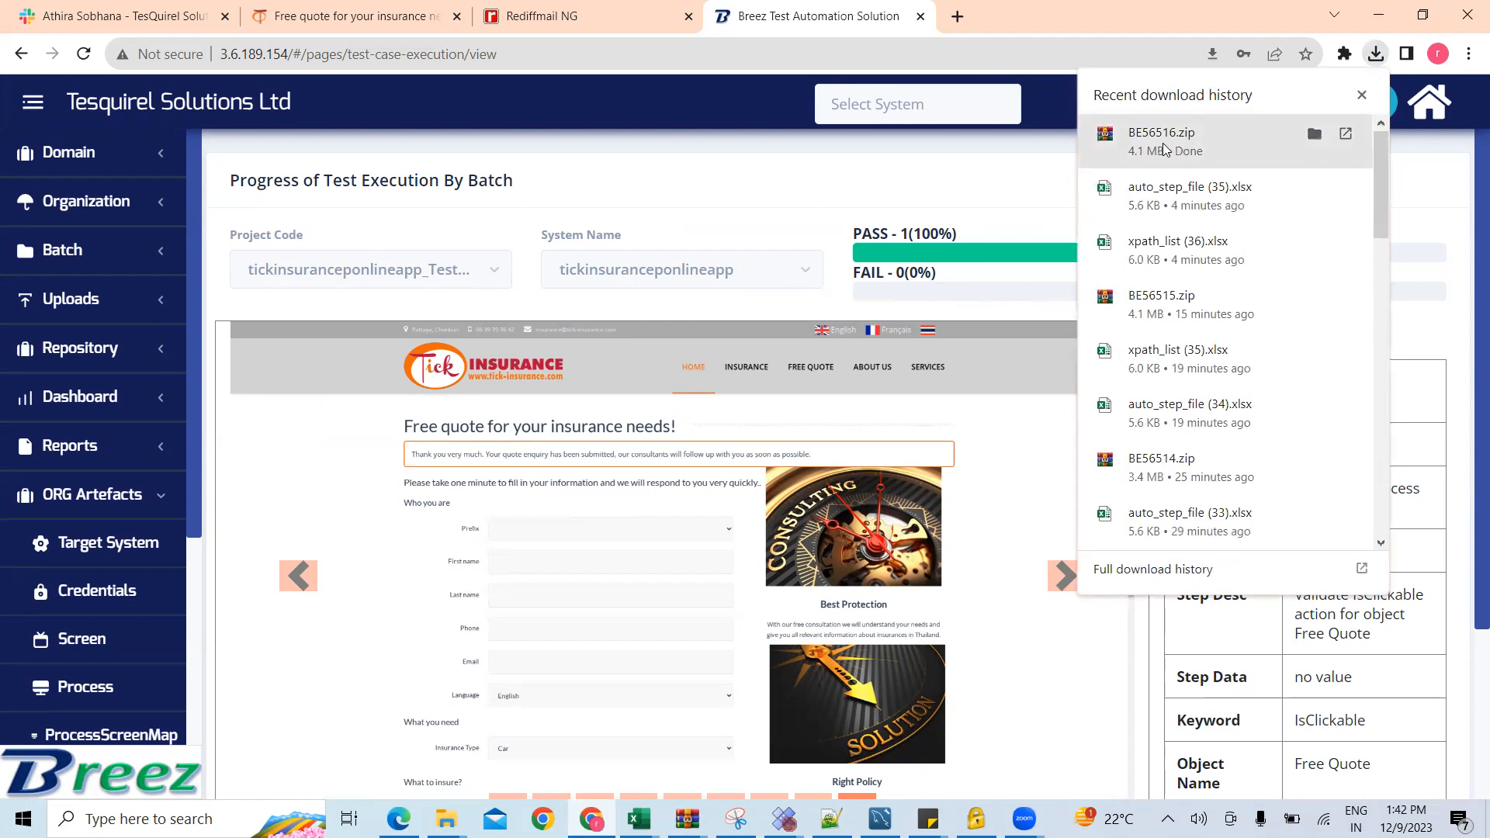
pyautogui.moveTo(1157, 150)
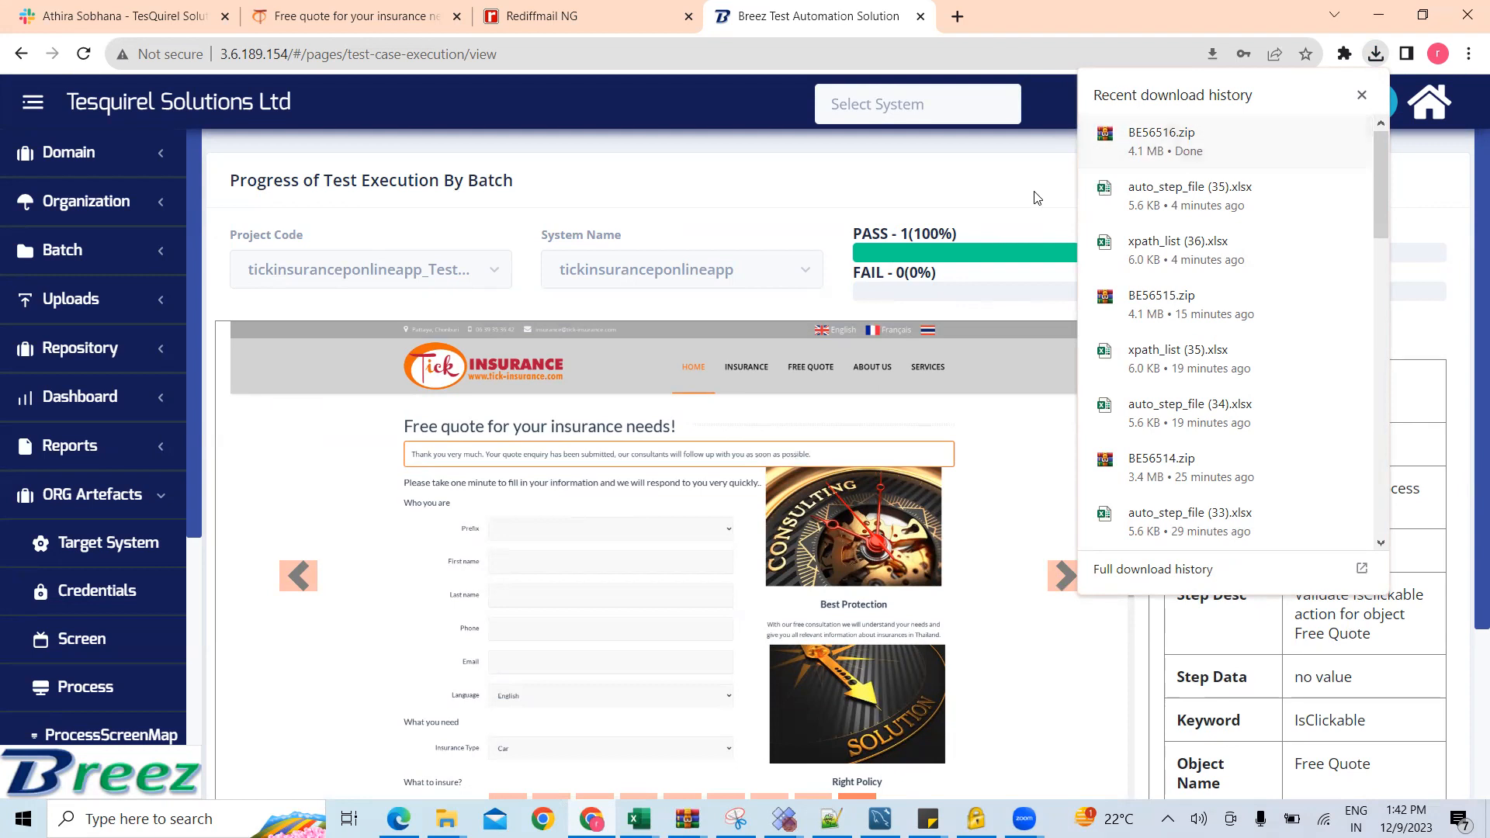
# Step: Open the newest tickinsuranceponlineapp_TestExecution entry in the batch execution list and view its test execution logs
pyautogui.click(89, 260)
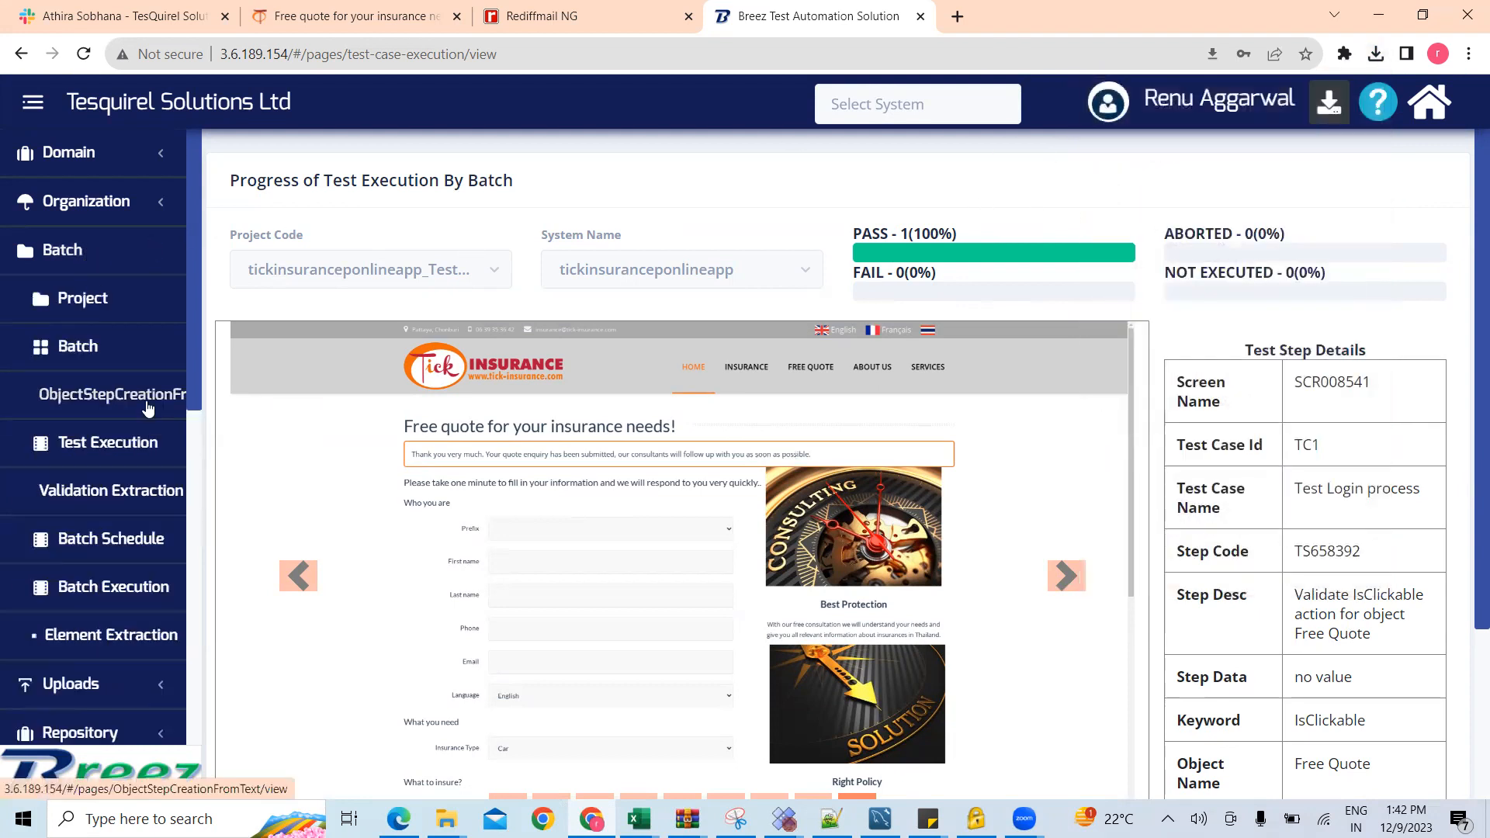
pyautogui.click(125, 597)
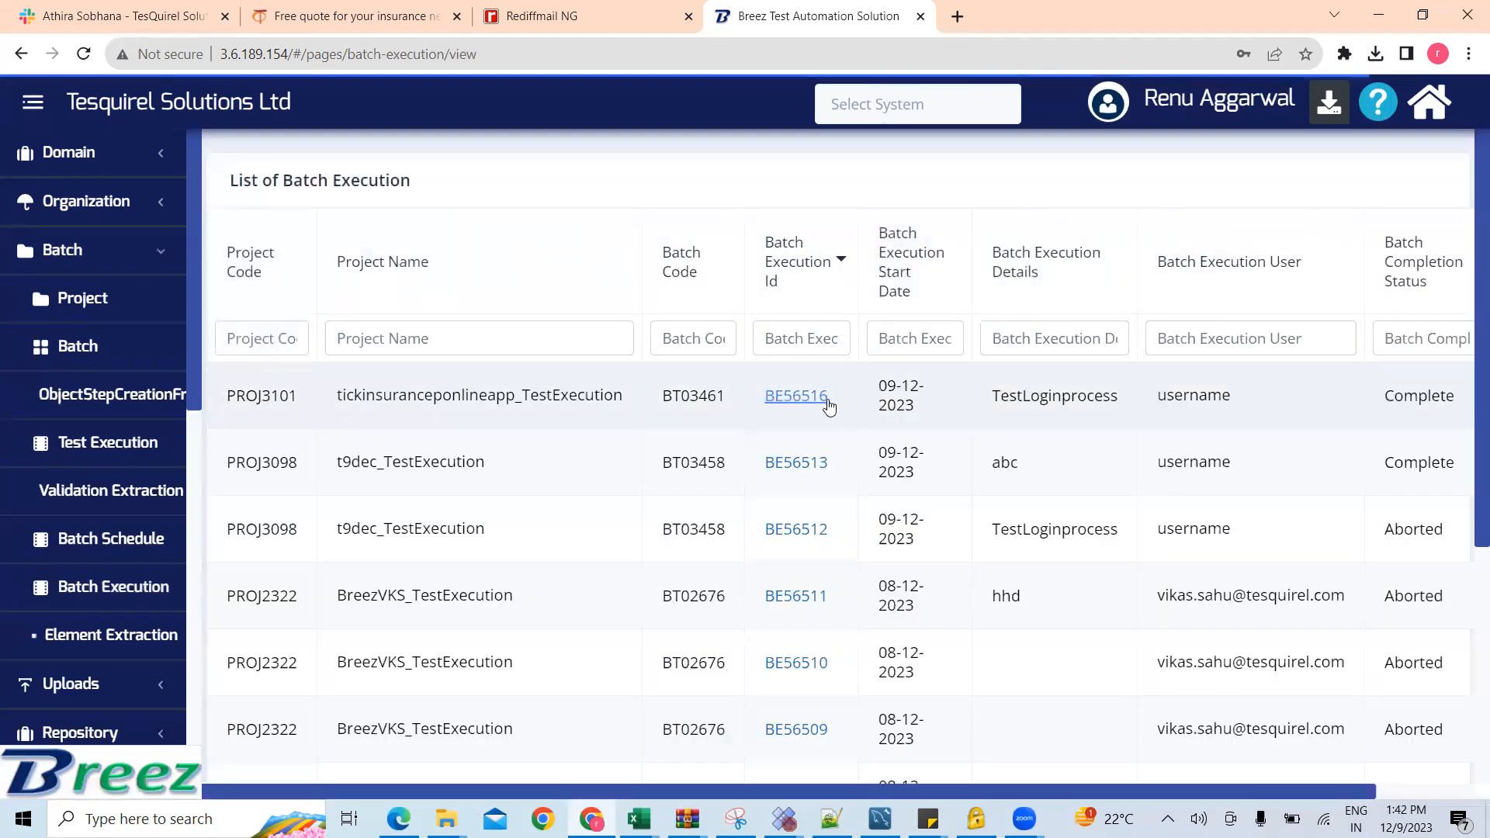
pyautogui.click(796, 397)
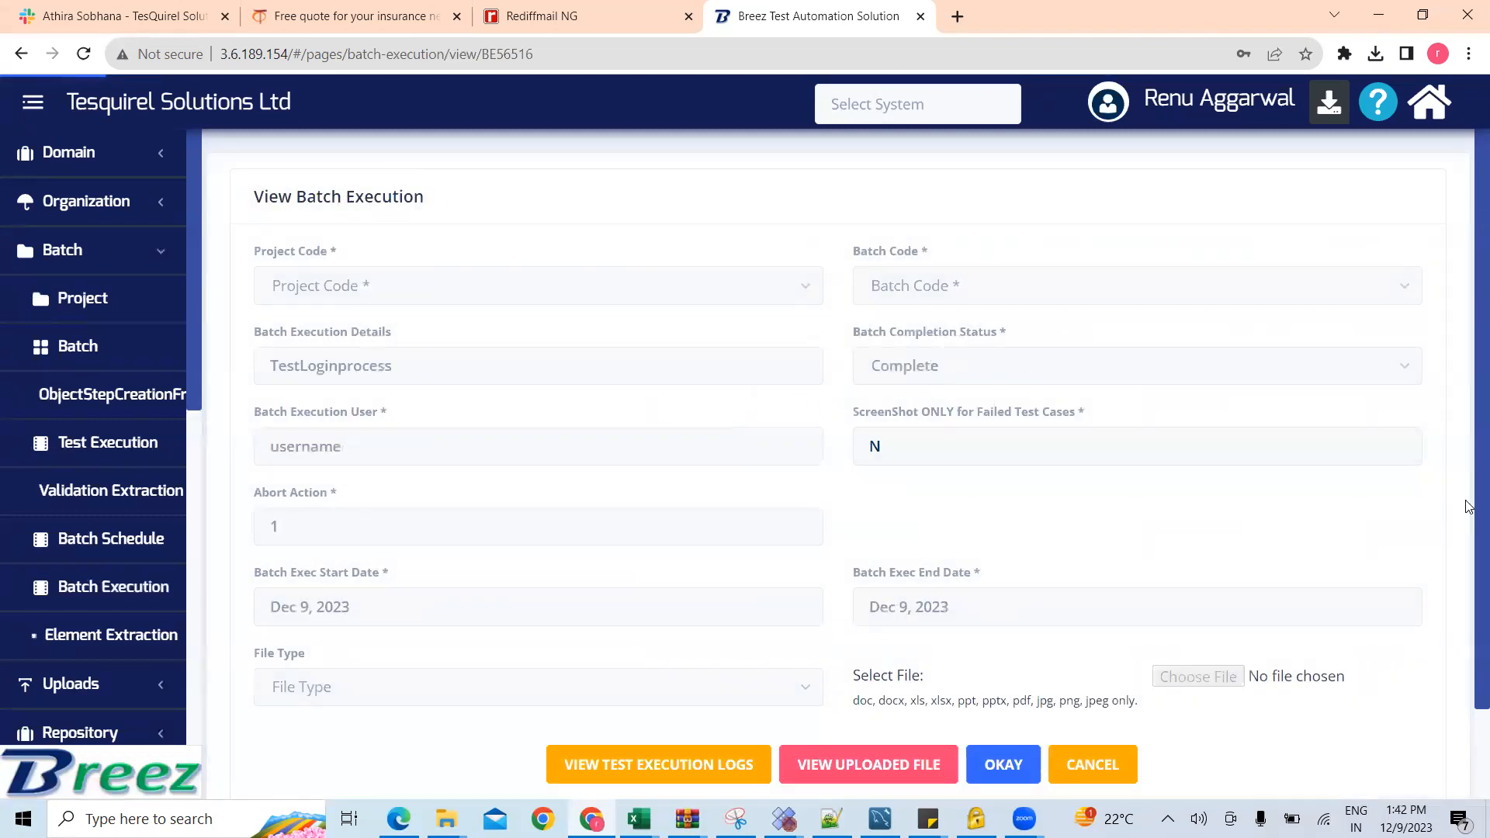
pyautogui.scroll(-2, 1470, 661)
pyautogui.click(719, 675)
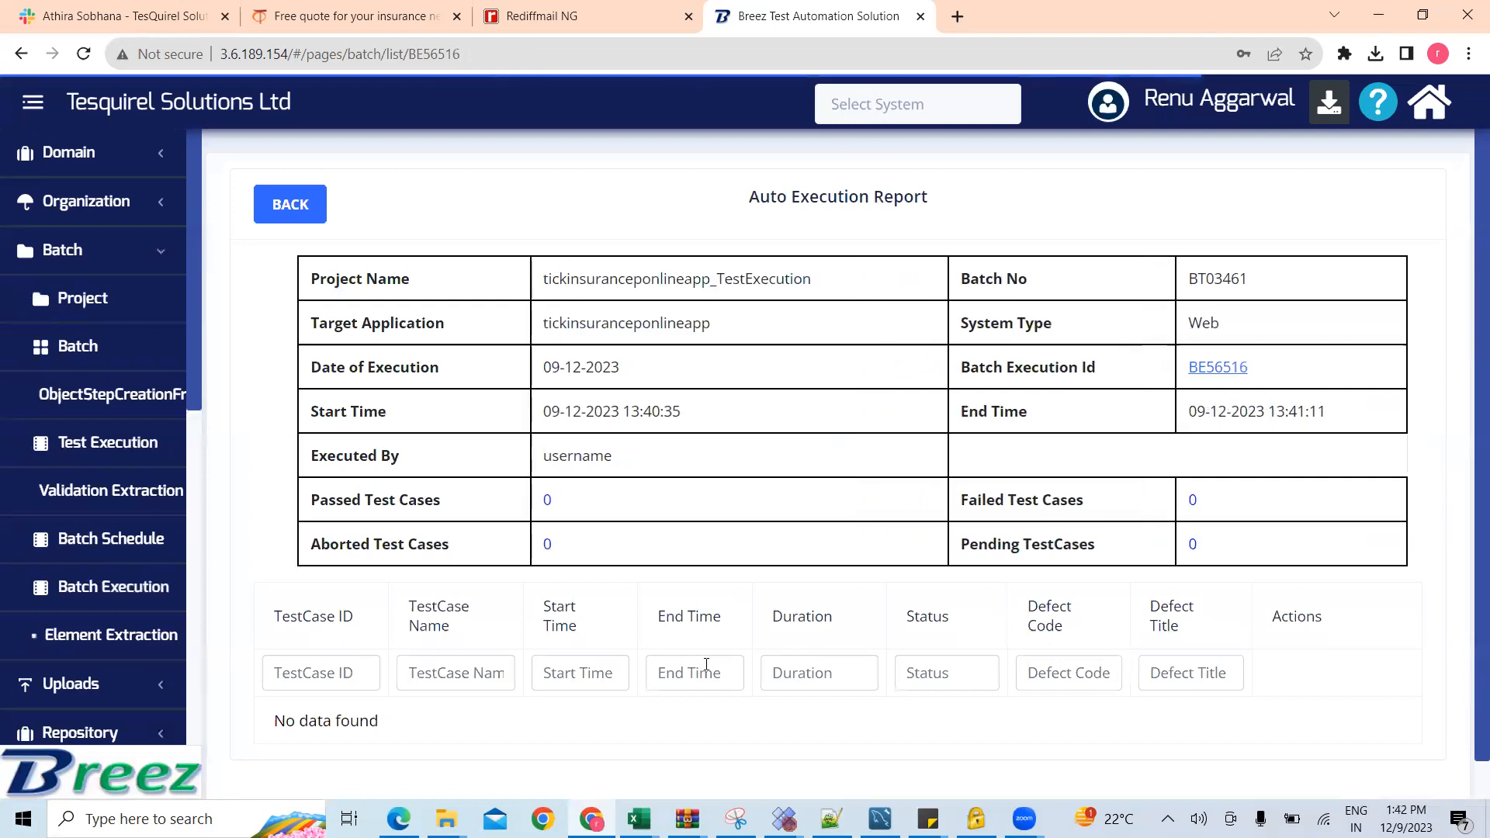
# Step: Review the Auto Execution Report and open the detailed step logs of test case TC1
pyautogui.scroll(-2, 706, 664)
pyautogui.scroll(1, 706, 664)
pyautogui.scroll(-1, 706, 664)
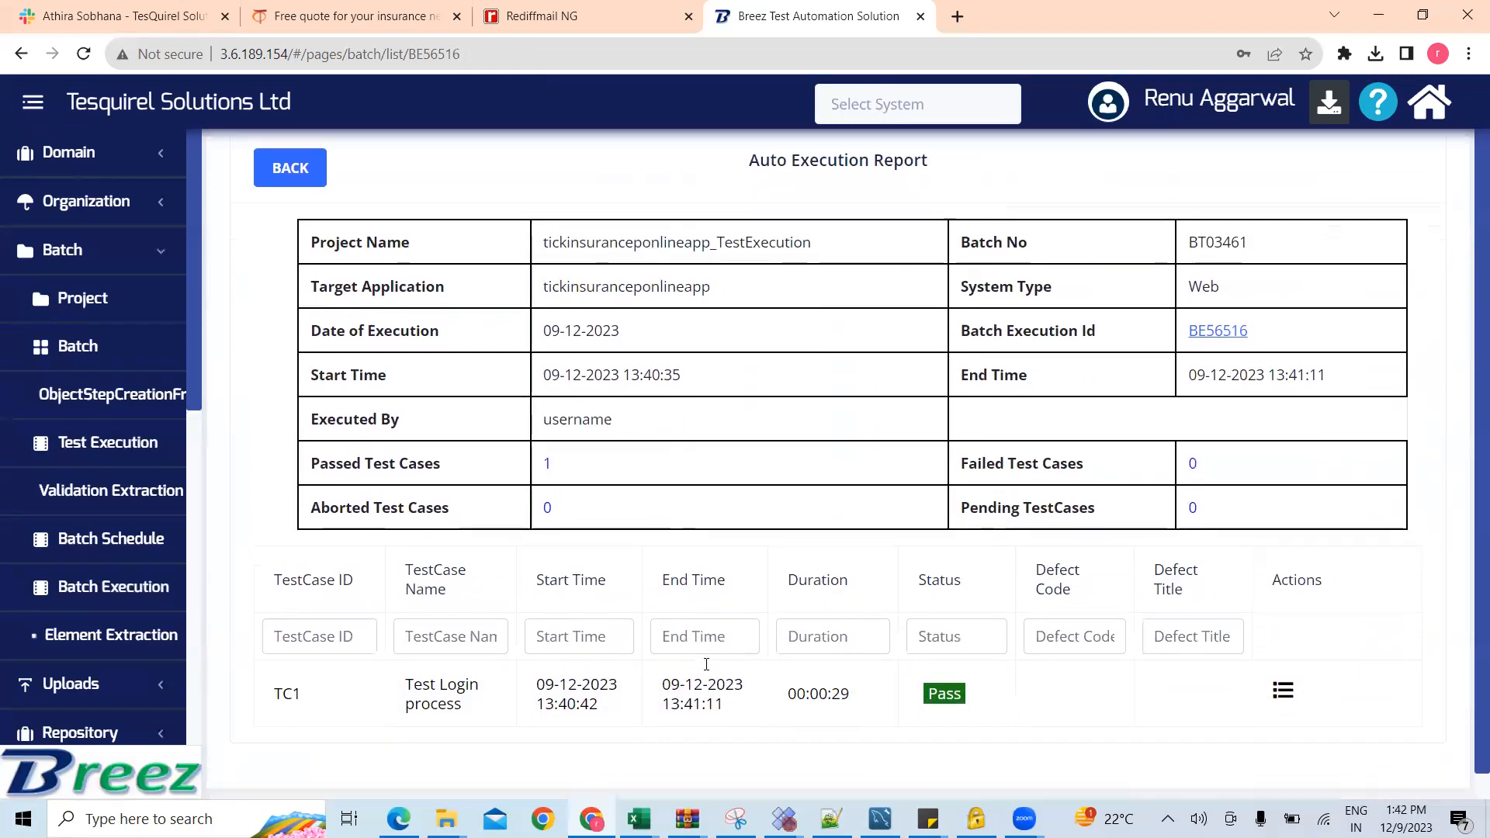
pyautogui.scroll(-1, 706, 664)
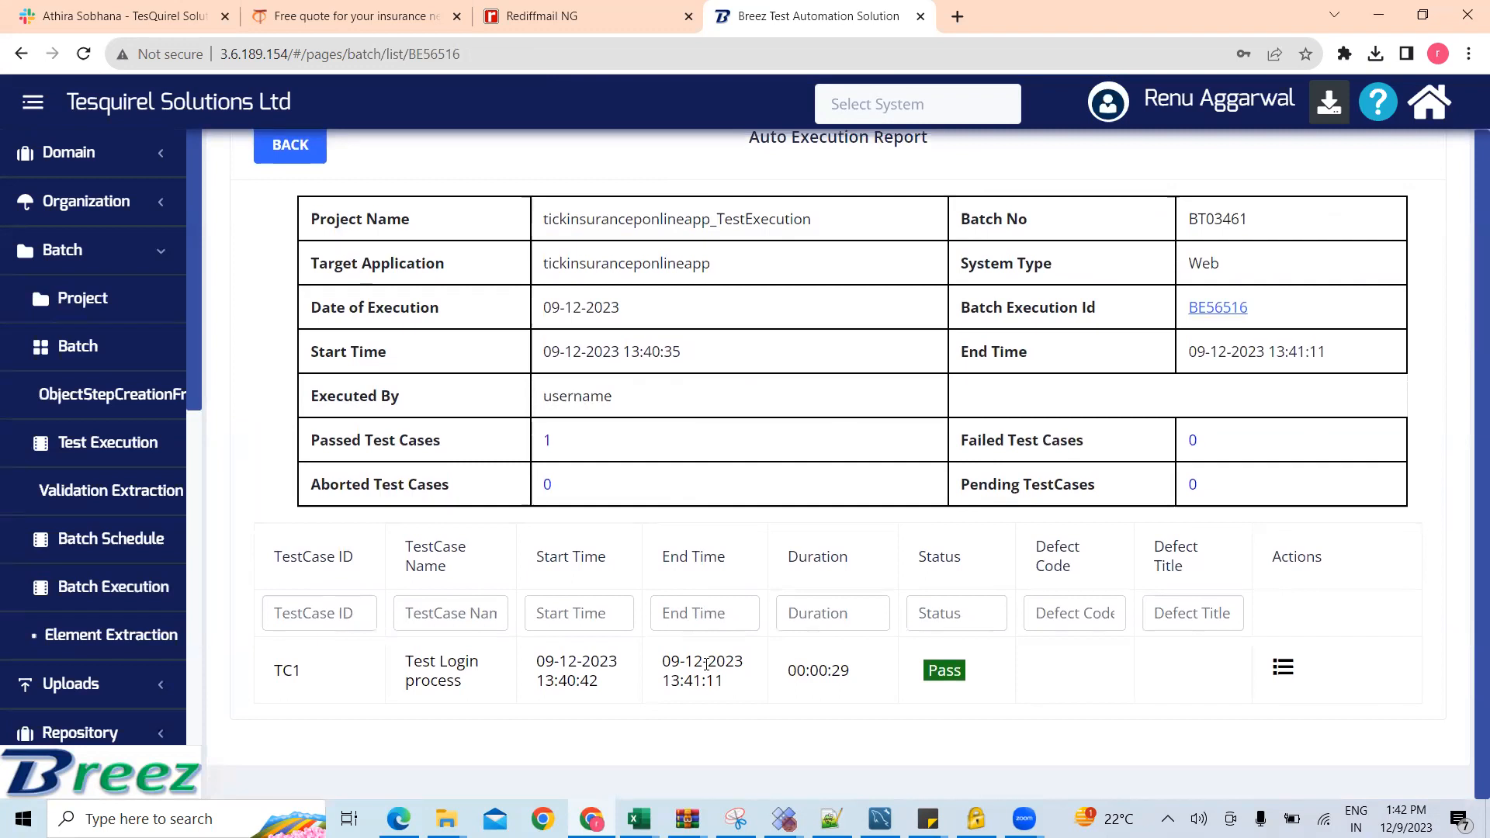
pyautogui.click(706, 664)
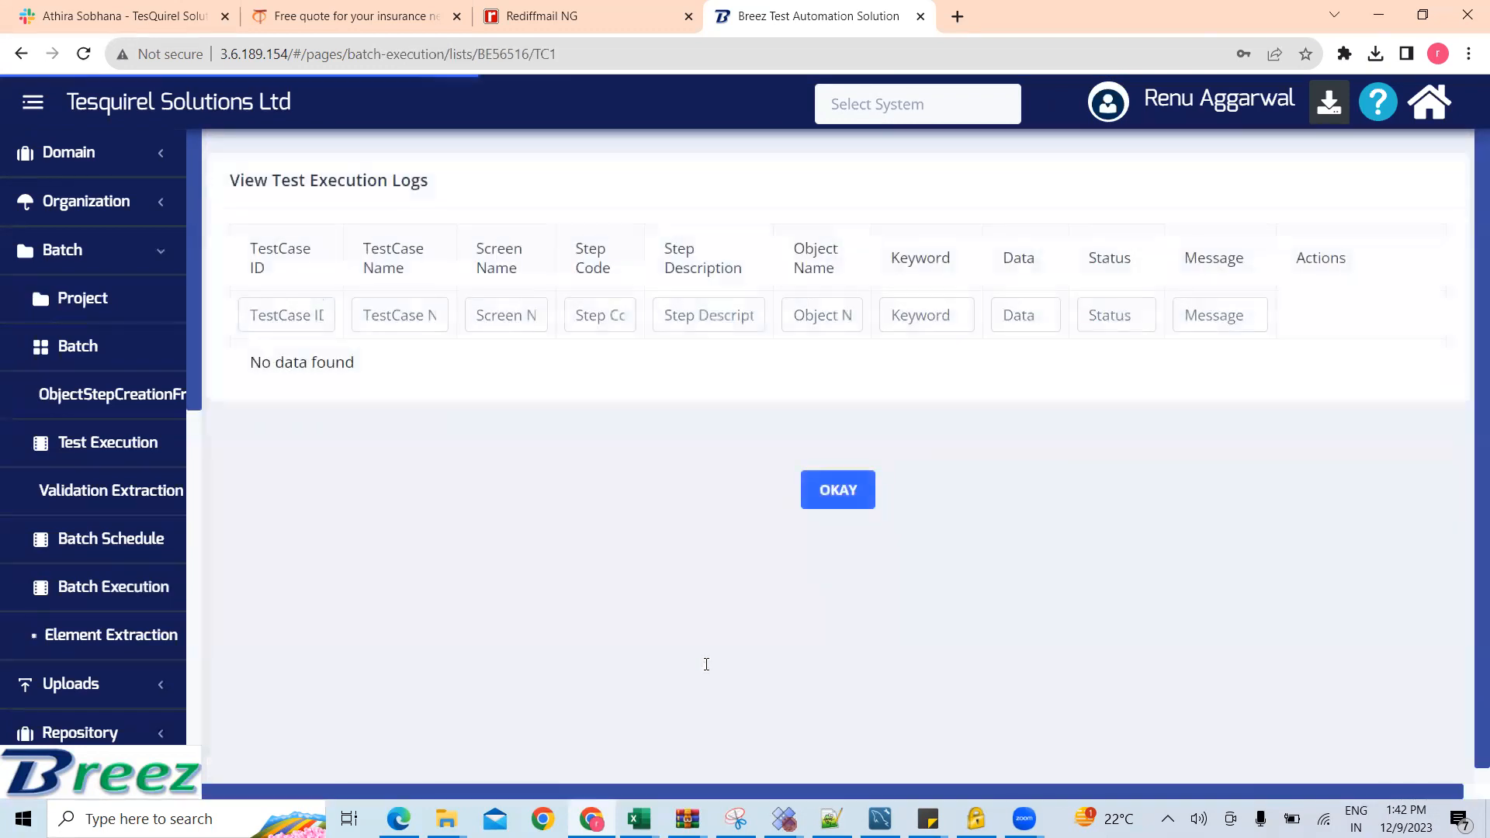
# Step: Examine the description, object name, keyword, data and status of each logged step in test case TC1
pyautogui.scroll(-3, 706, 664)
pyautogui.hscroll(3, 706, 664)
pyautogui.scroll(3, 706, 664)
pyautogui.scroll(-2, 706, 664)
pyautogui.scroll(-1, 706, 664)
pyautogui.scroll(2, 706, 664)
pyautogui.hscroll(3, 706, 665)
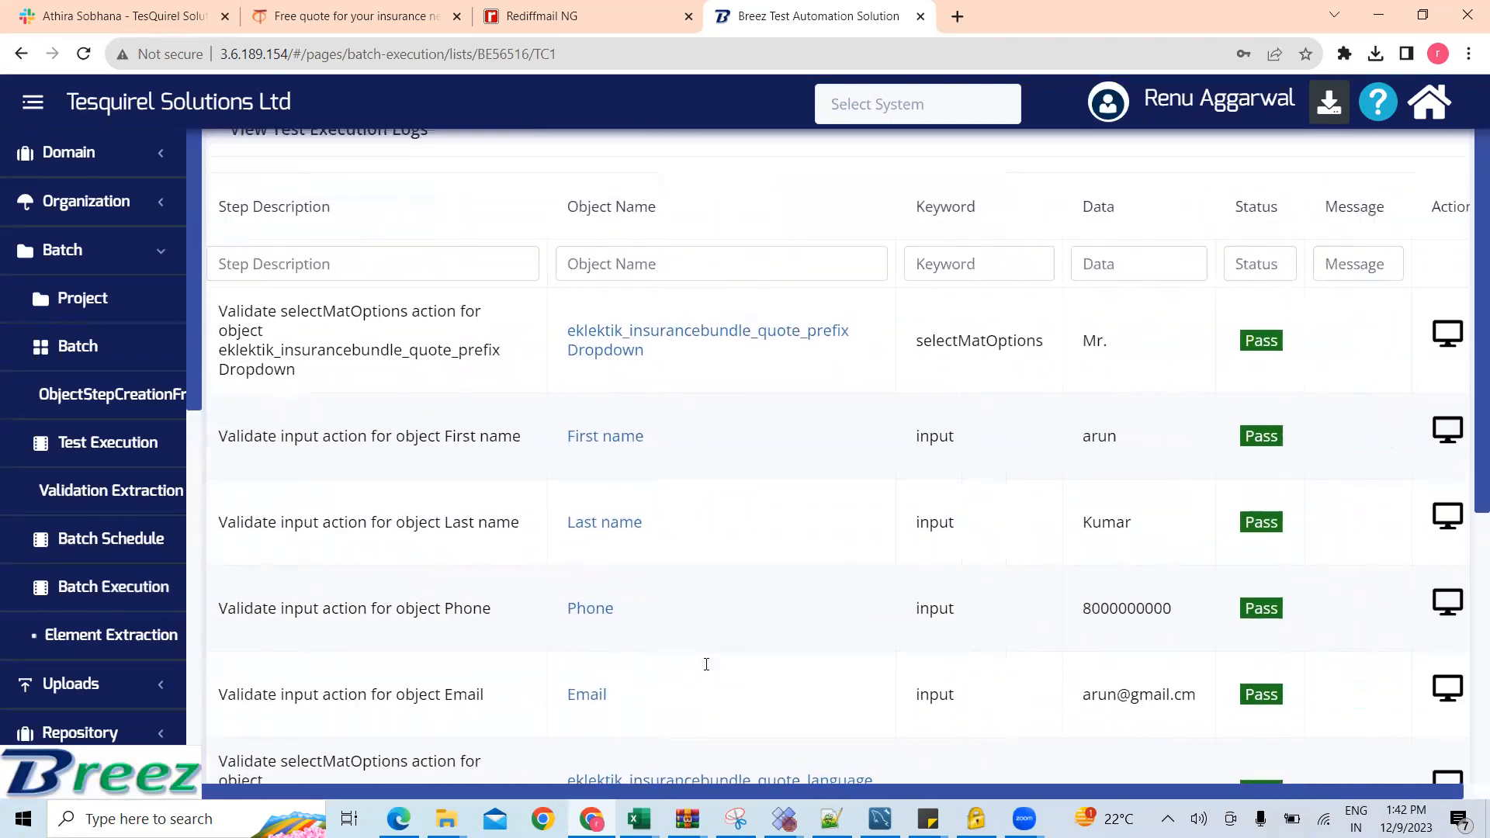
pyautogui.scroll(-5, 706, 664)
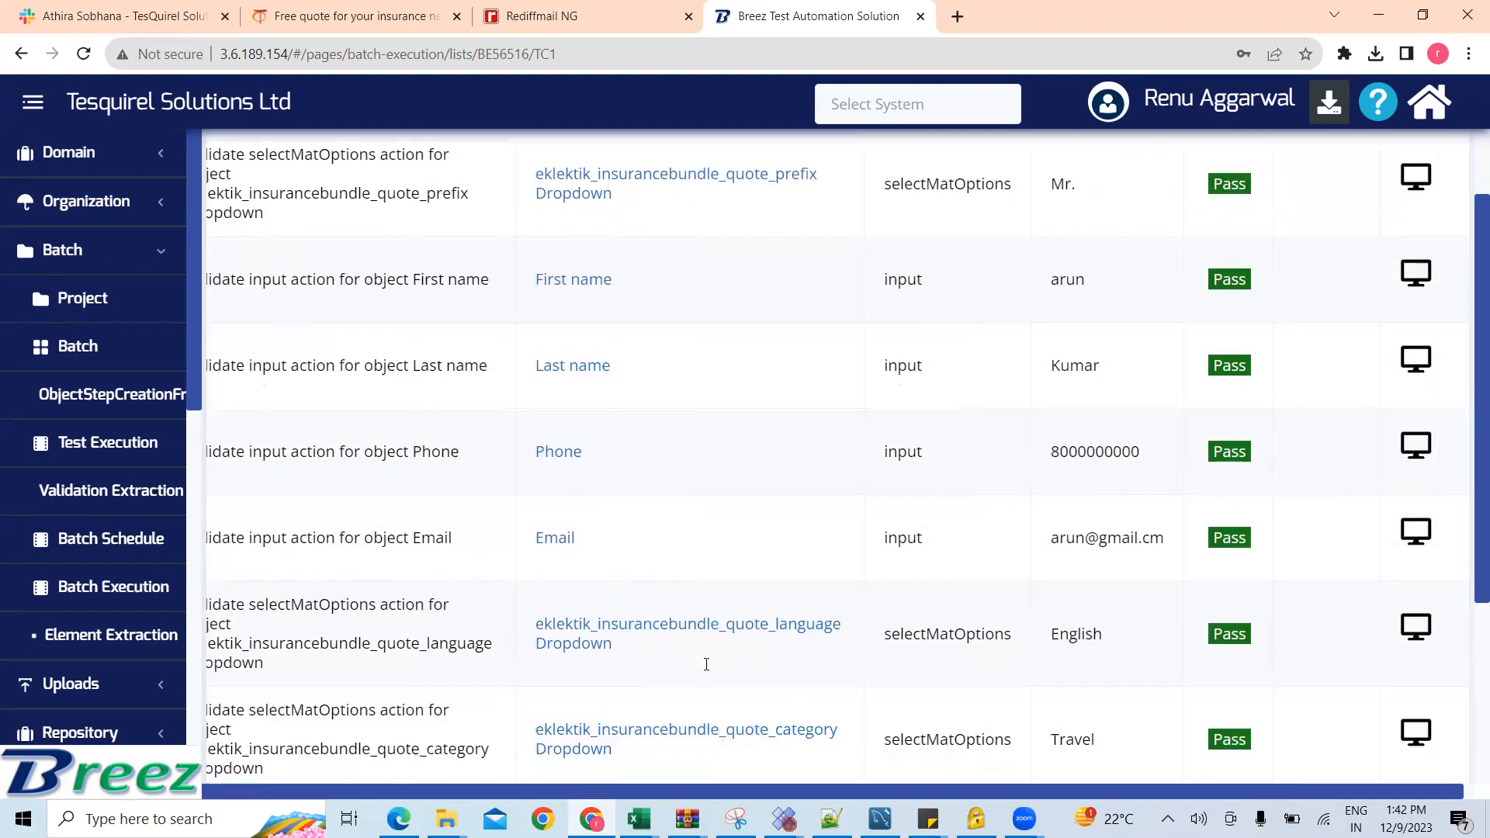
# Step: View the captured screenshot of the Phone step, close it and look over the remaining logged steps
pyautogui.scroll(3, 706, 664)
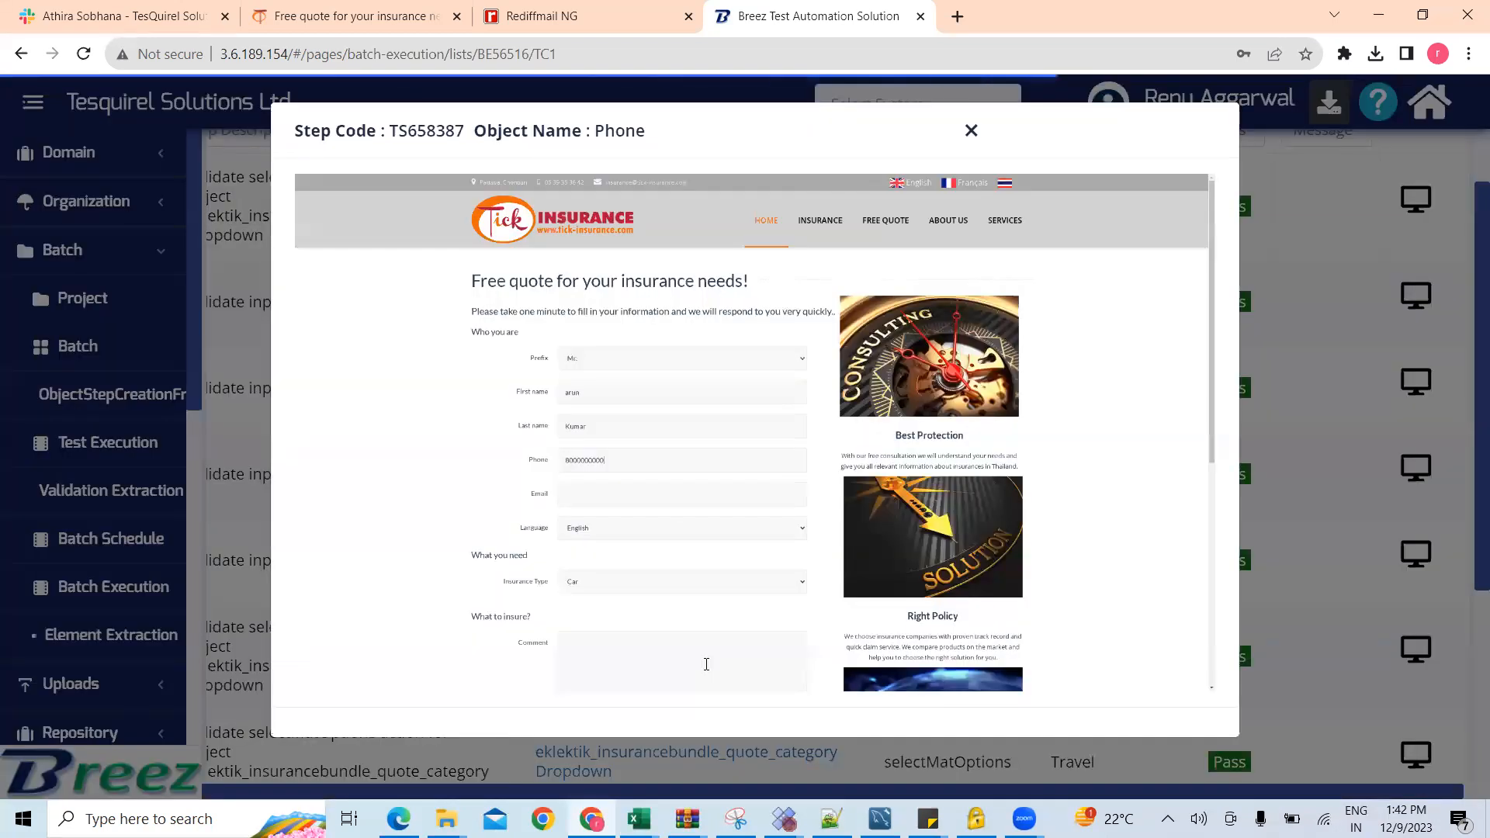
pyautogui.click(971, 130)
pyautogui.scroll(-5, 976, 131)
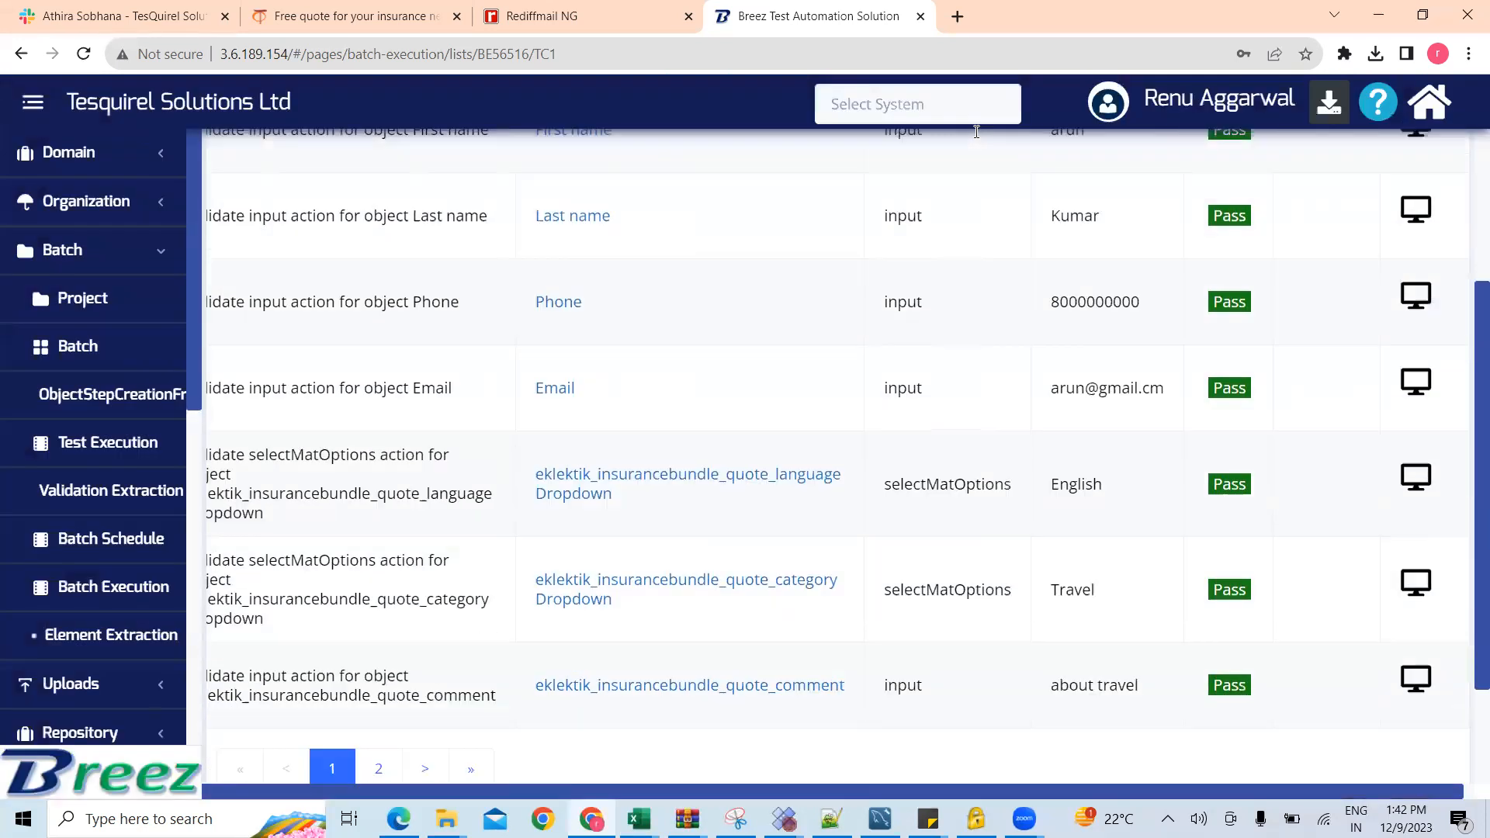